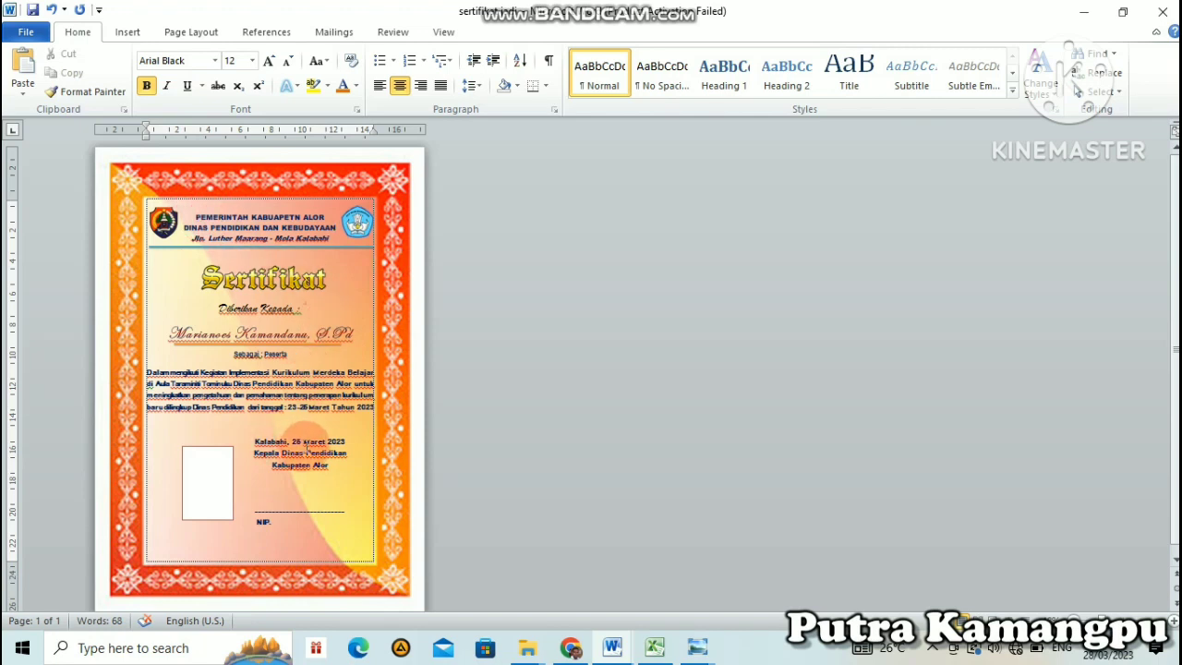
Step: Inspect the signature date's font and the body paragraph's formatting in the sample certificate
left_click(305, 445)
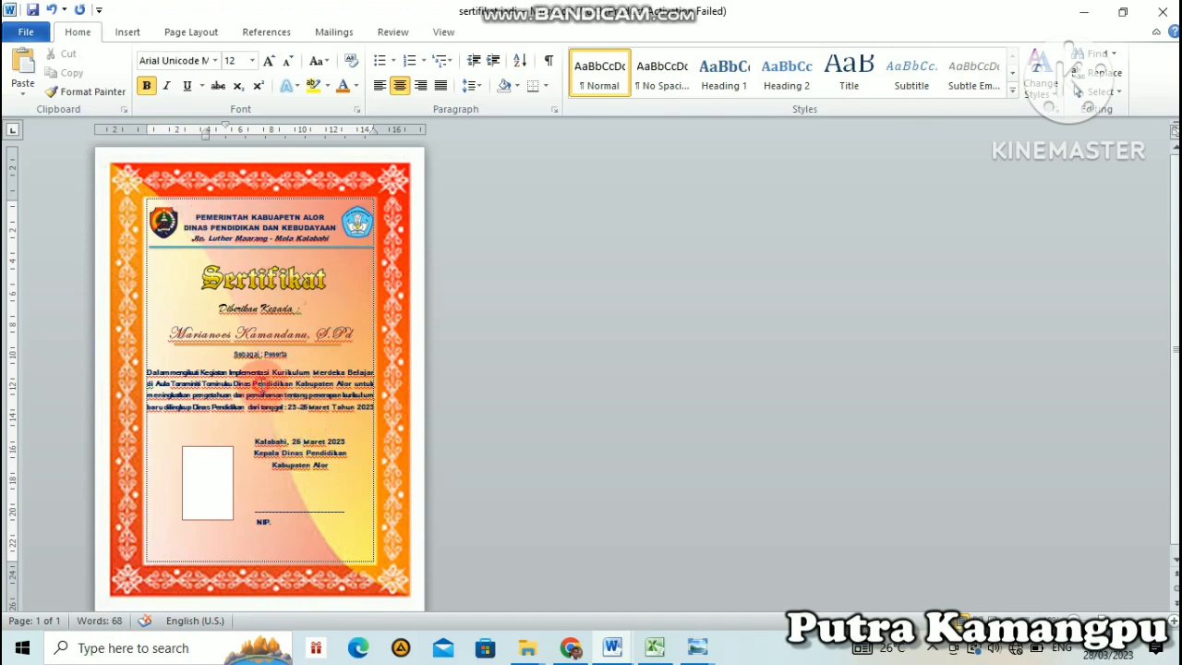
left_click(263, 386)
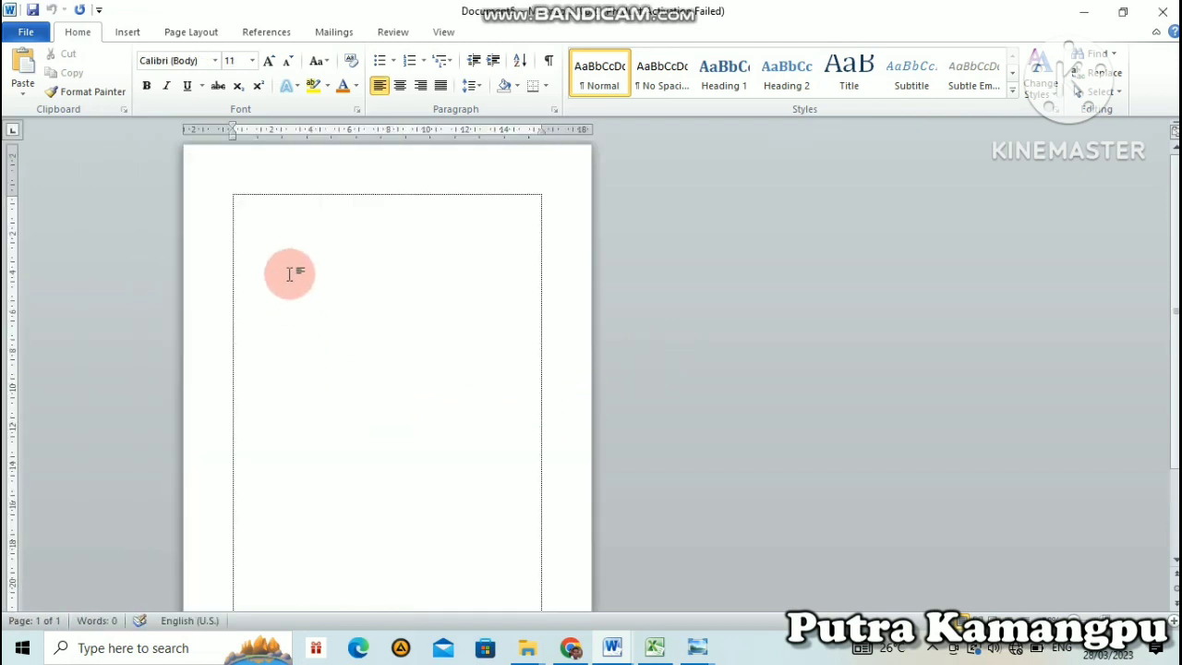
Step: Set the paper size to A4 (21 cm x 29,7 cm) and adjust the zoom to view the page
left_click(185, 33)
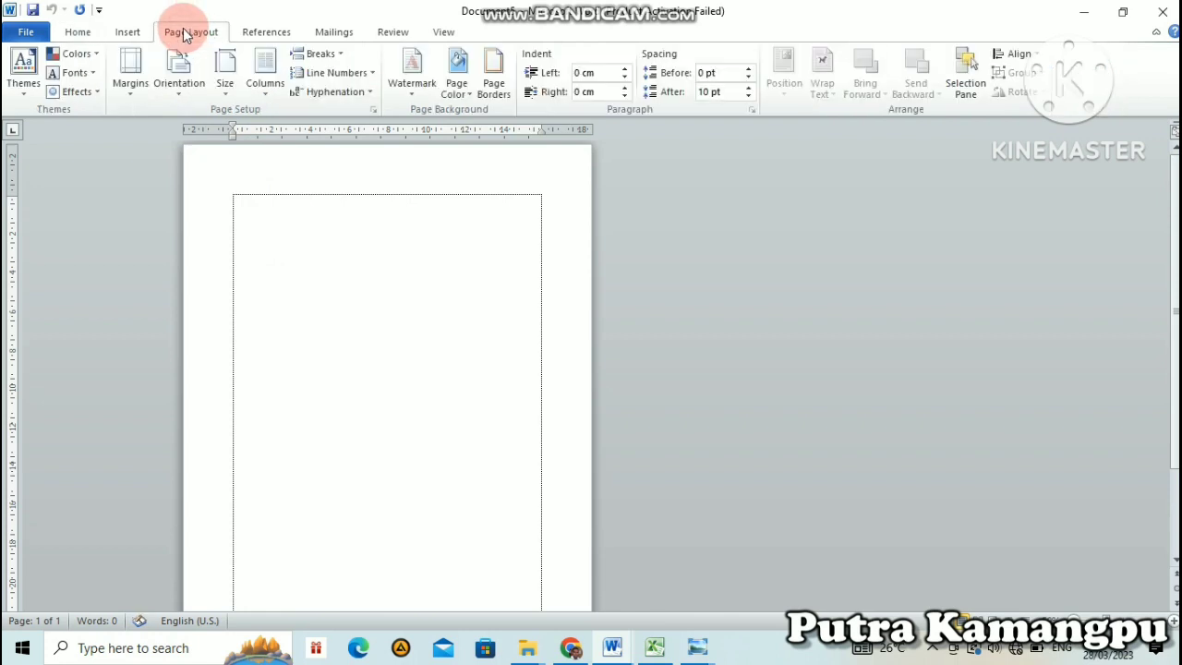
left_click(225, 65)
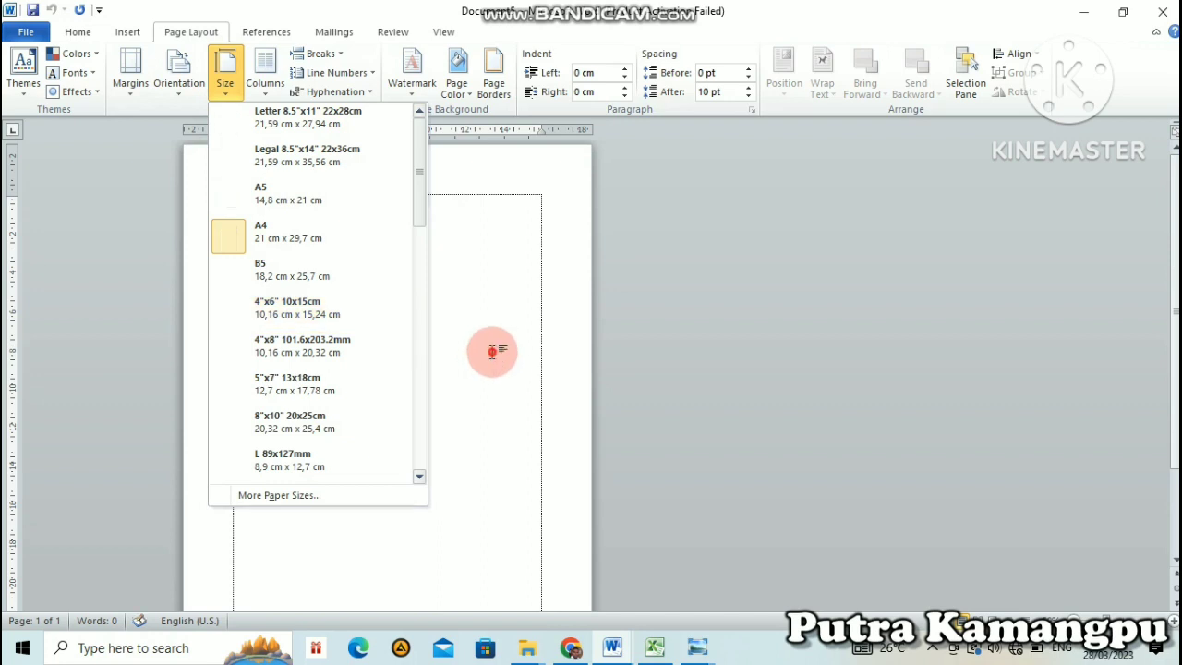
left_click(569, 361)
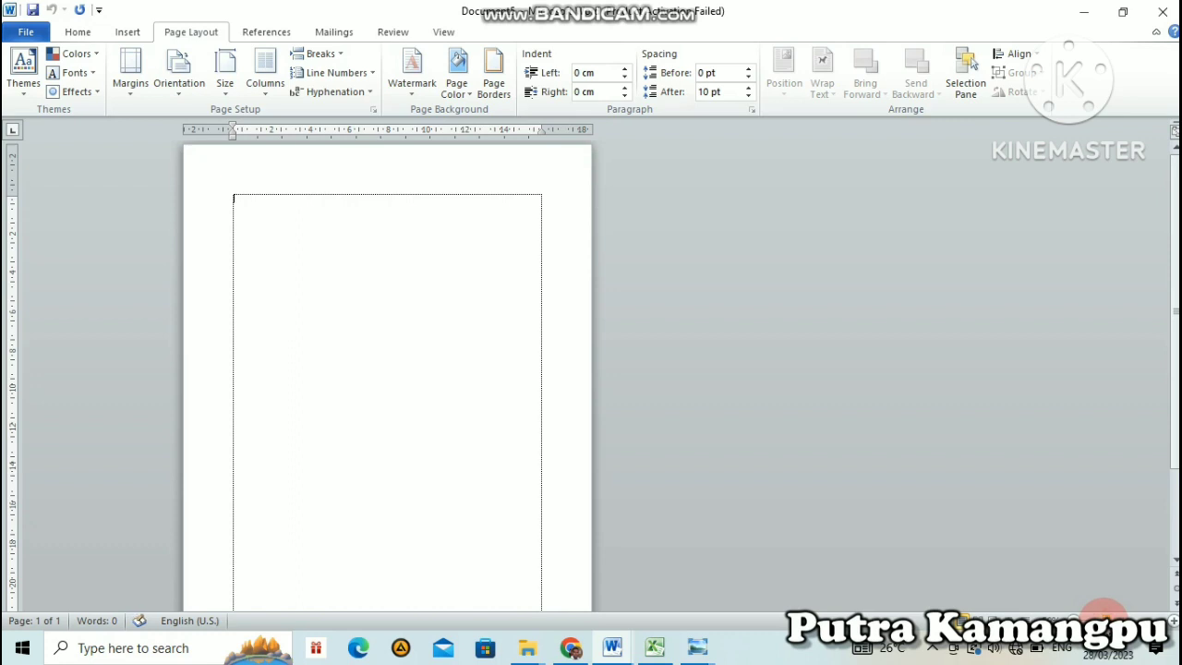
left_click(1103, 614)
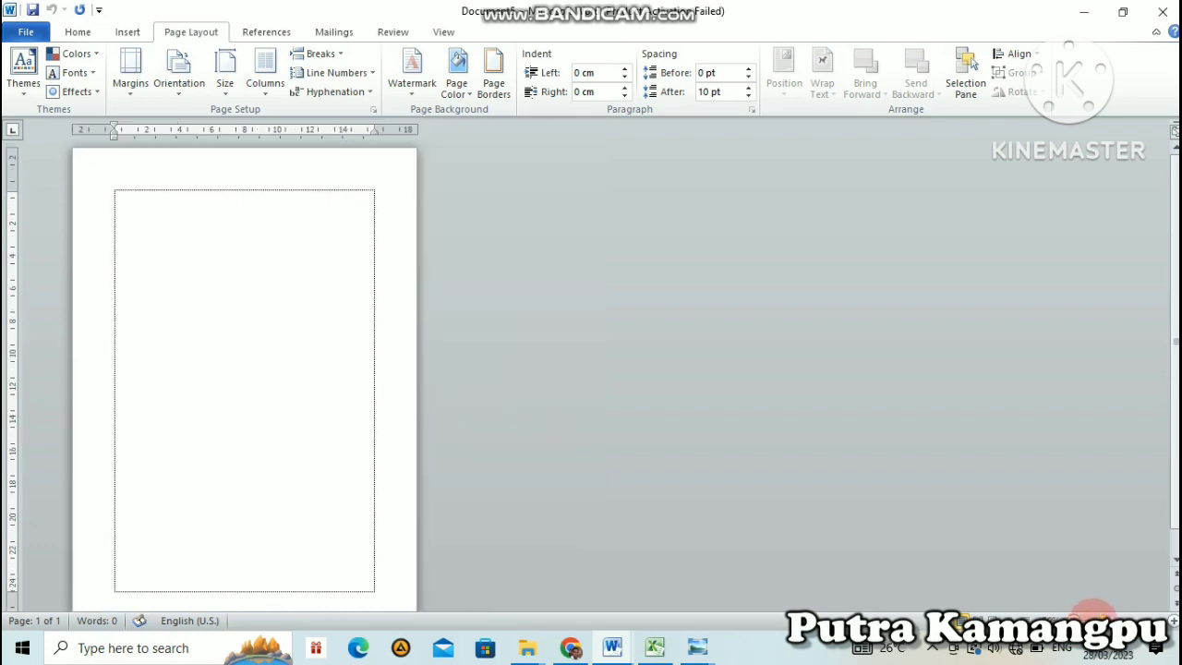
left_click(1096, 614)
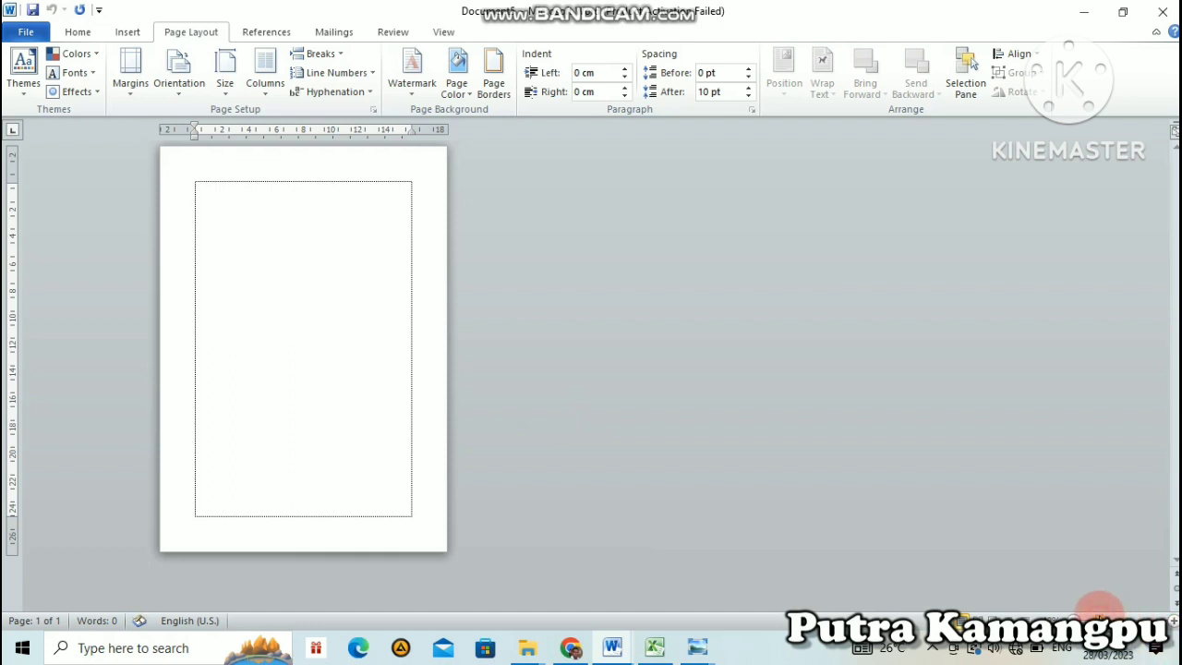
left_click(1099, 611)
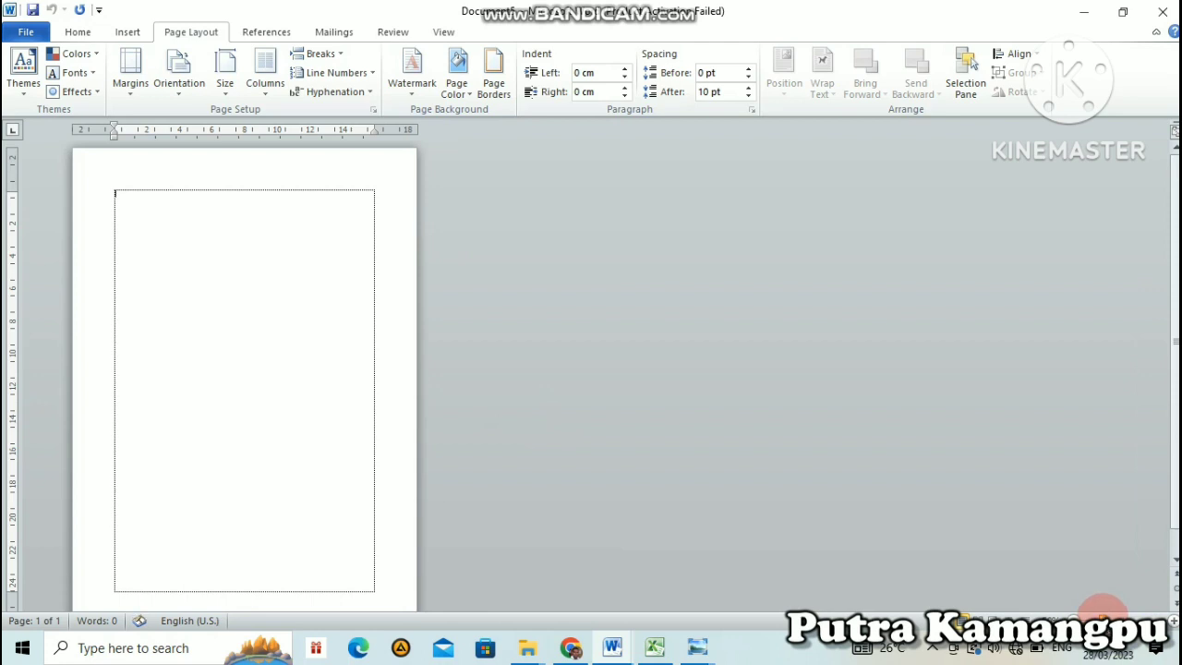
left_click(1100, 611)
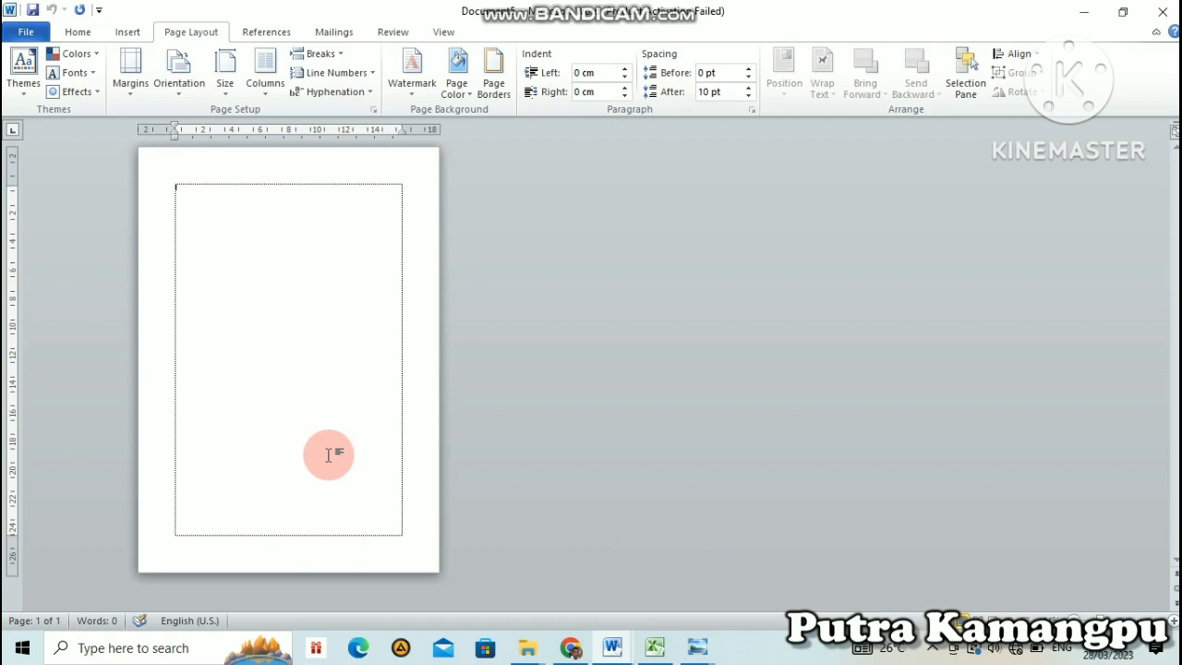
Step: Start inserting a picture and browse to the untuk YOUTUBE > GAMBAR folder
left_click(136, 38)
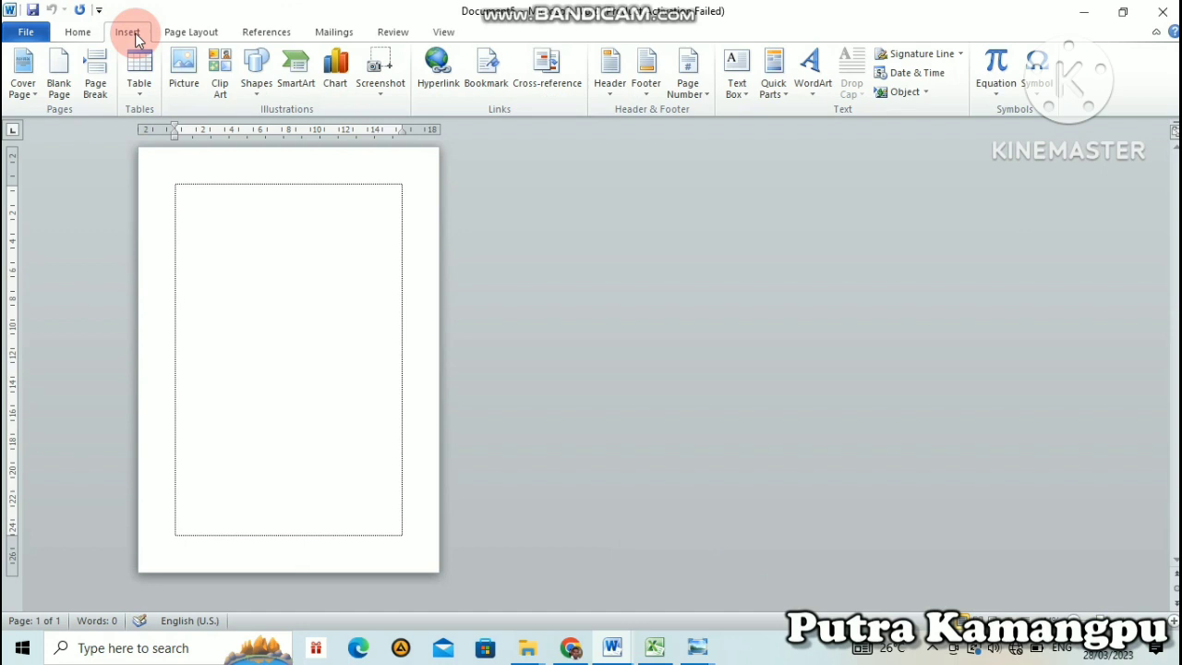
left_click(182, 88)
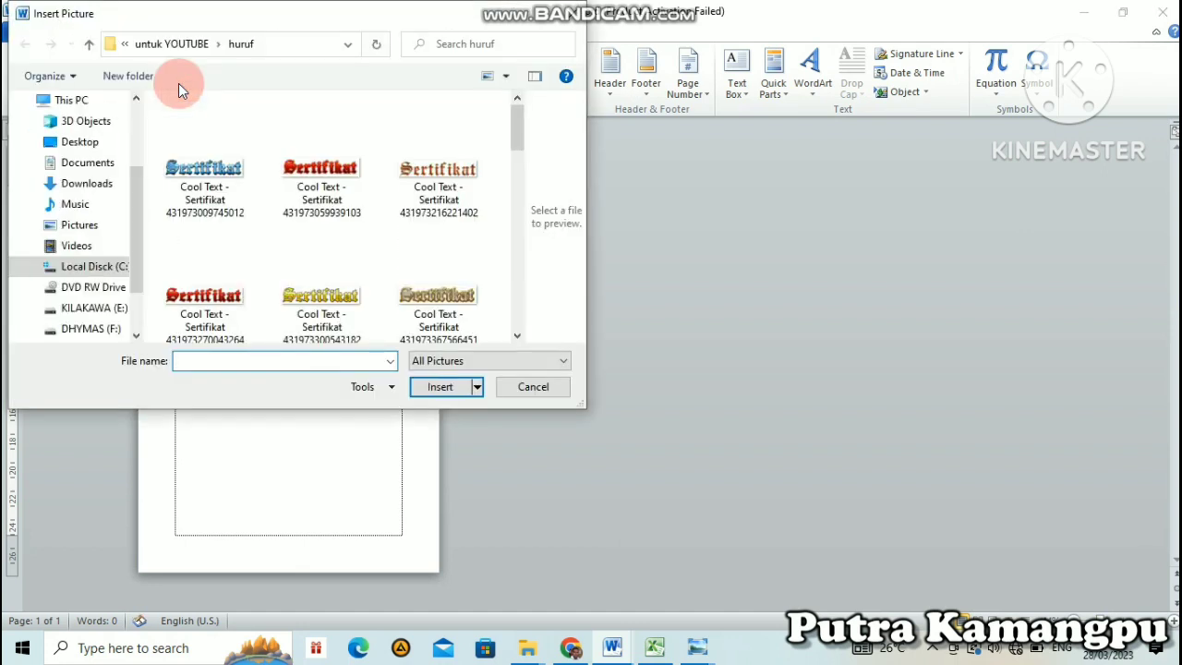
left_click(90, 44)
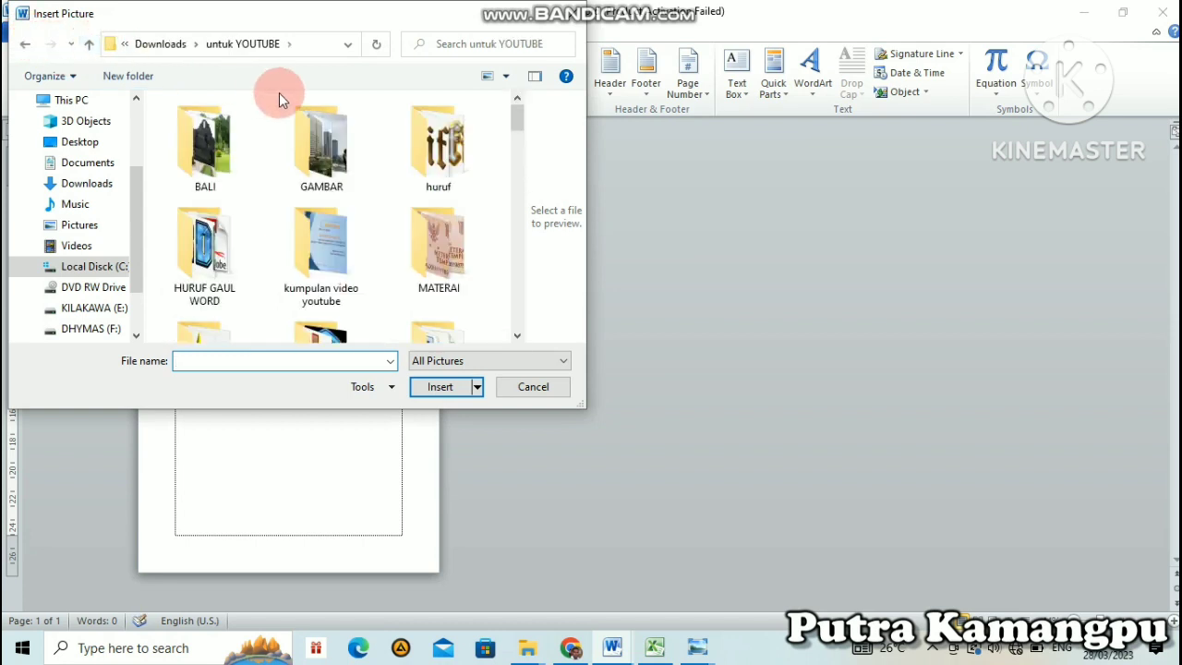
left_click(340, 171)
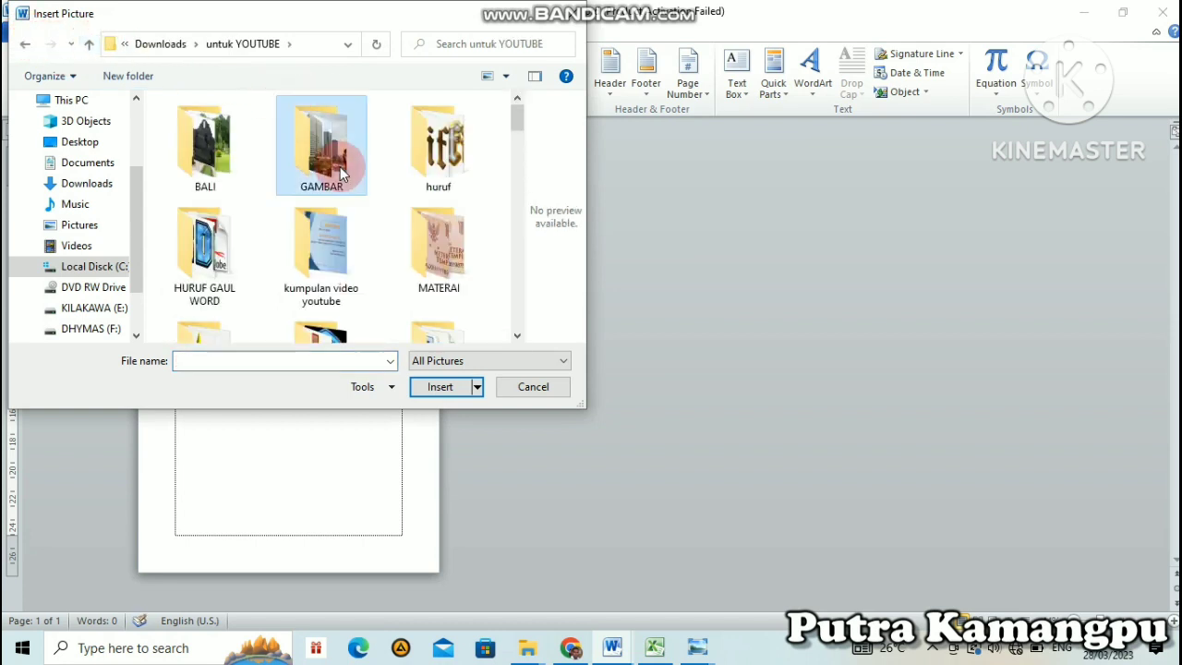
double_click(342, 173)
Step: Insert the orange frame picture images (4) from the GAMBAR folder
scroll(342, 198, "down", 3)
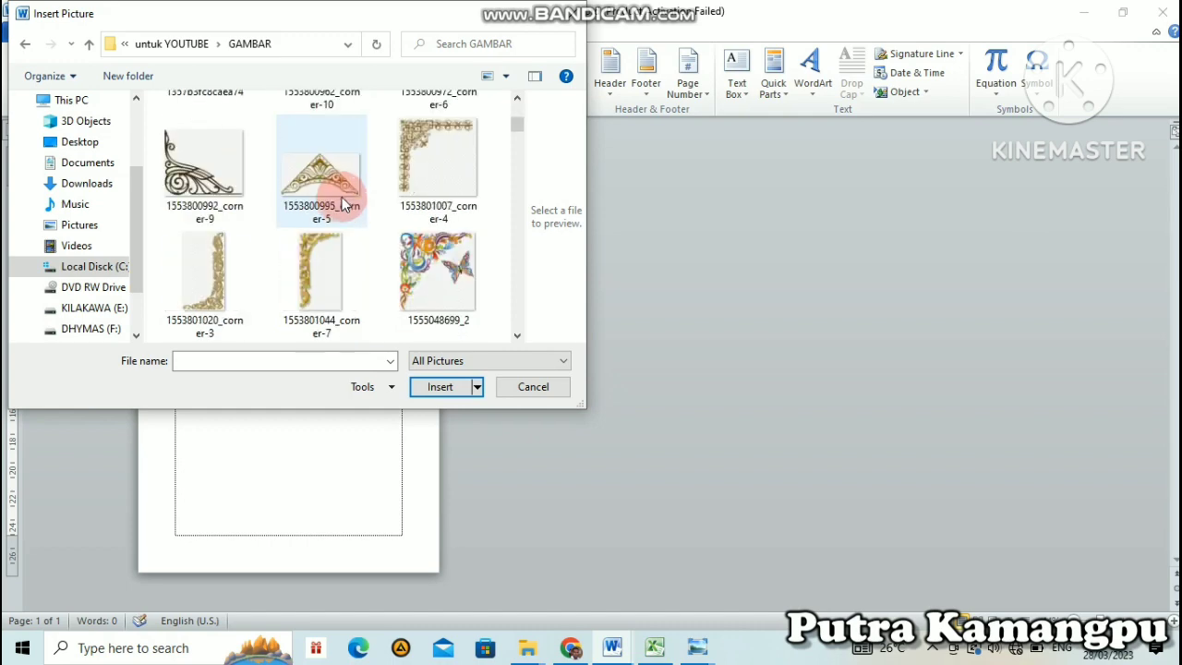
scroll(343, 200, "down", 3)
scroll(343, 201, "down", 2)
scroll(344, 200, "down", 3)
scroll(343, 200, "down", 3)
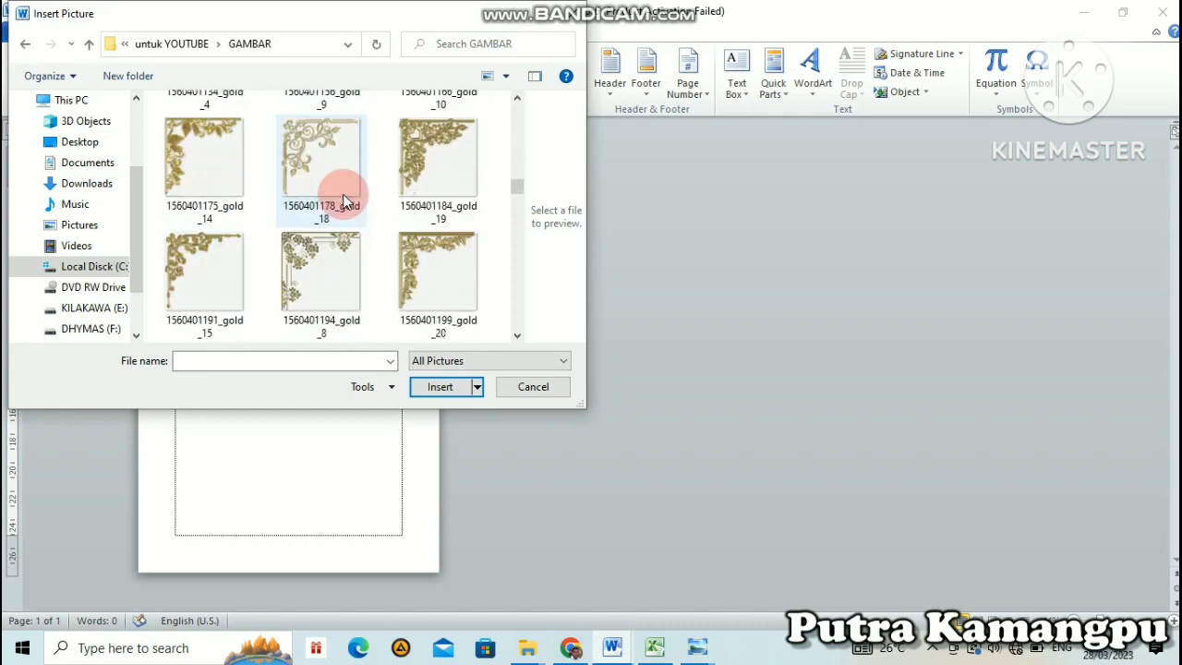
scroll(343, 201, "down", 2)
scroll(344, 200, "down", 3)
scroll(343, 200, "down", 3)
scroll(343, 200, "down", 3)
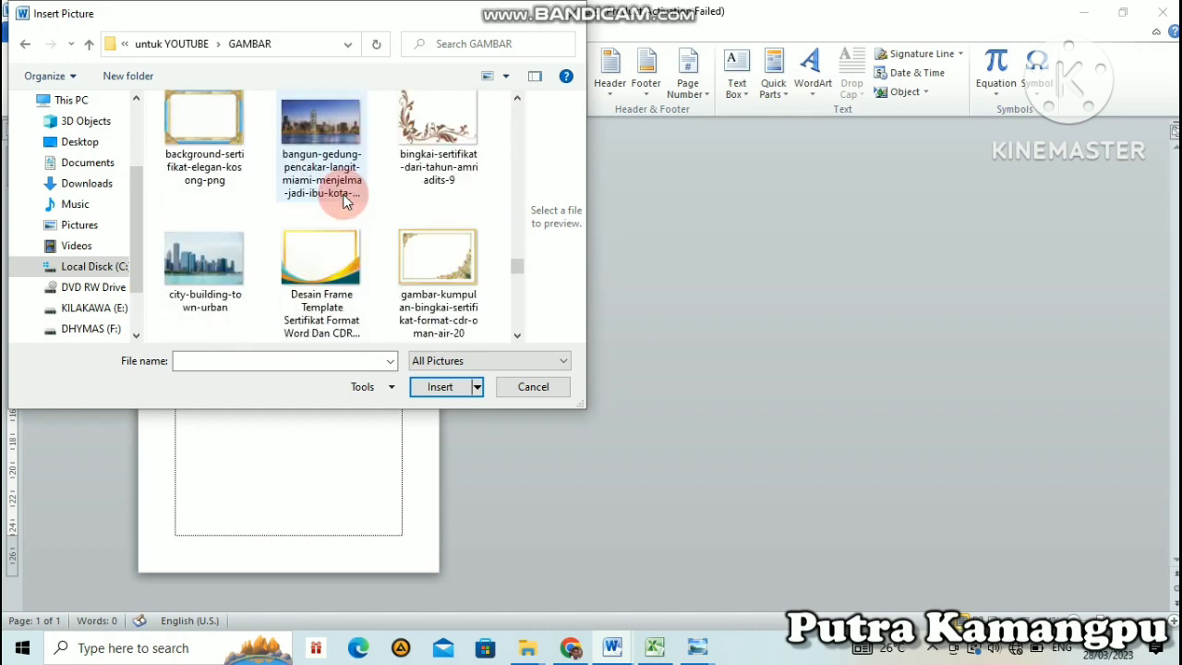
scroll(343, 201, "down", 2)
scroll(344, 200, "down", 3)
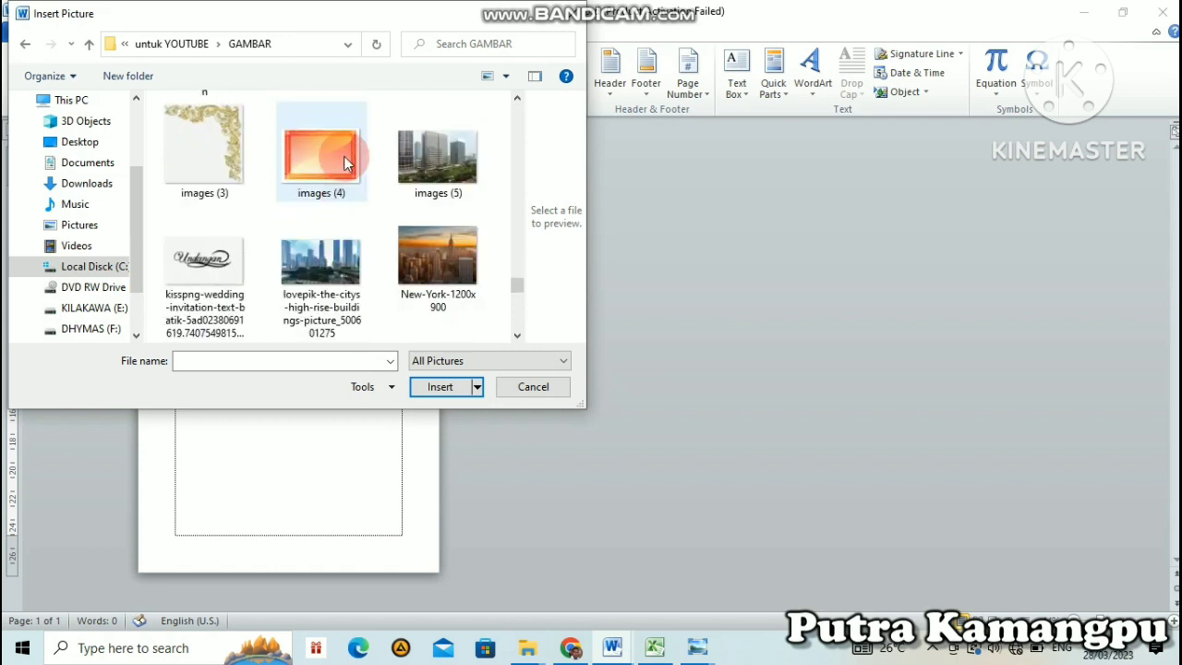
left_click(342, 162)
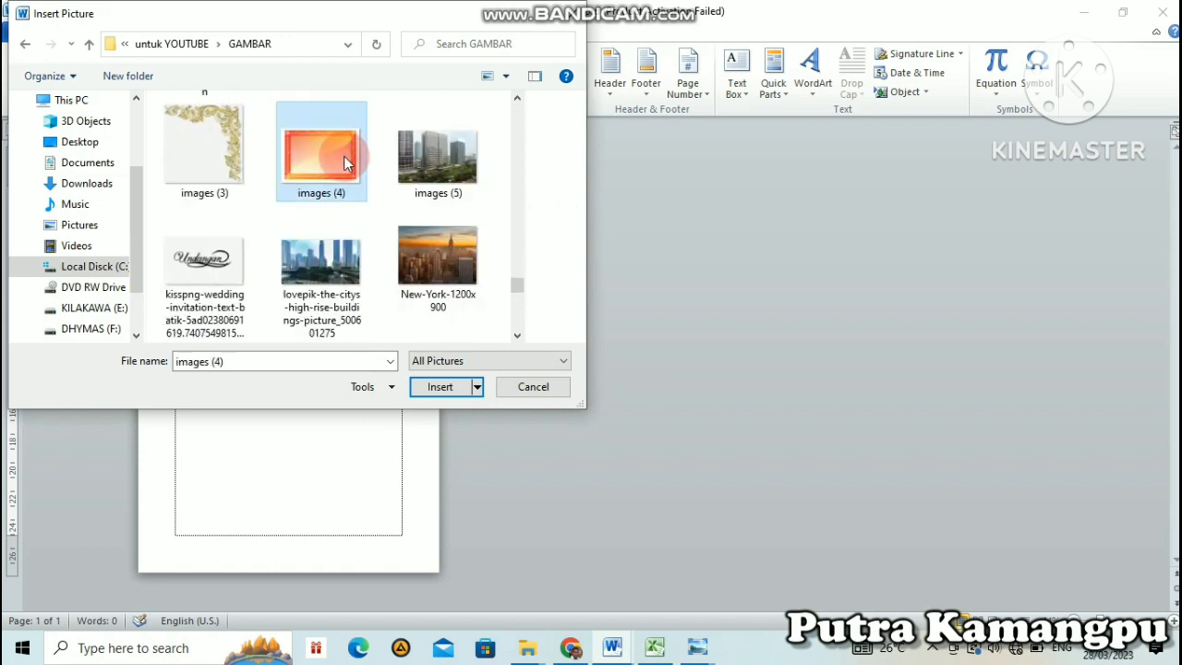
left_click(421, 388)
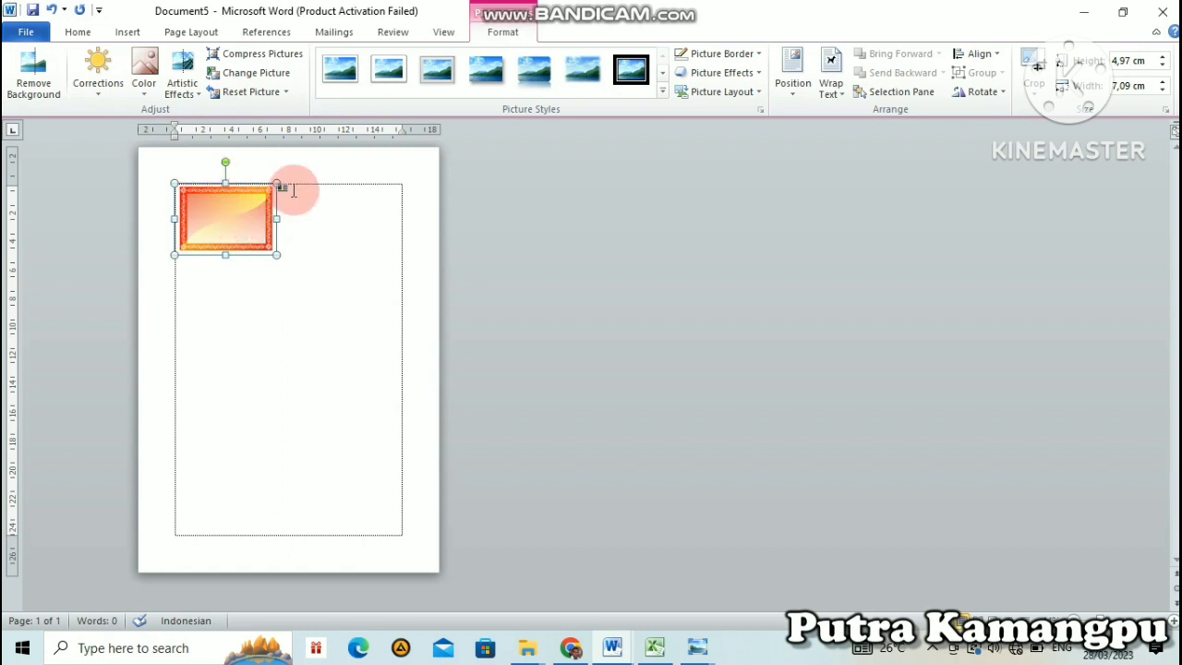
Step: Set the frame picture to float In Front of Text and move it toward the top-left margin
left_click(844, 97)
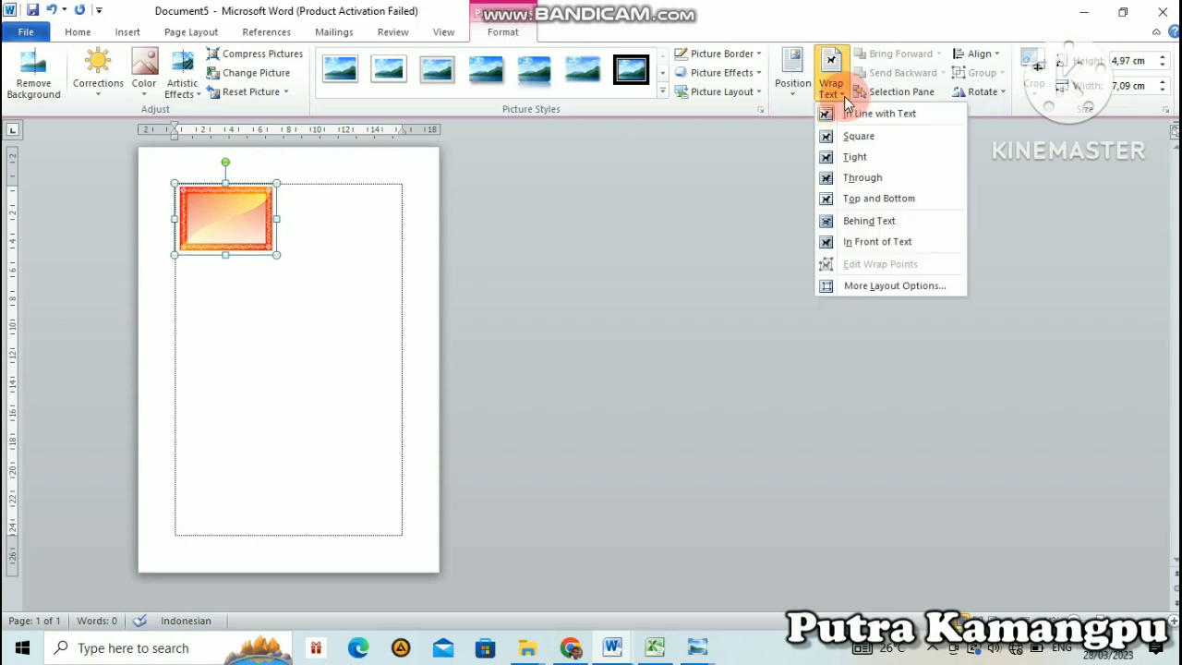
left_click(891, 241)
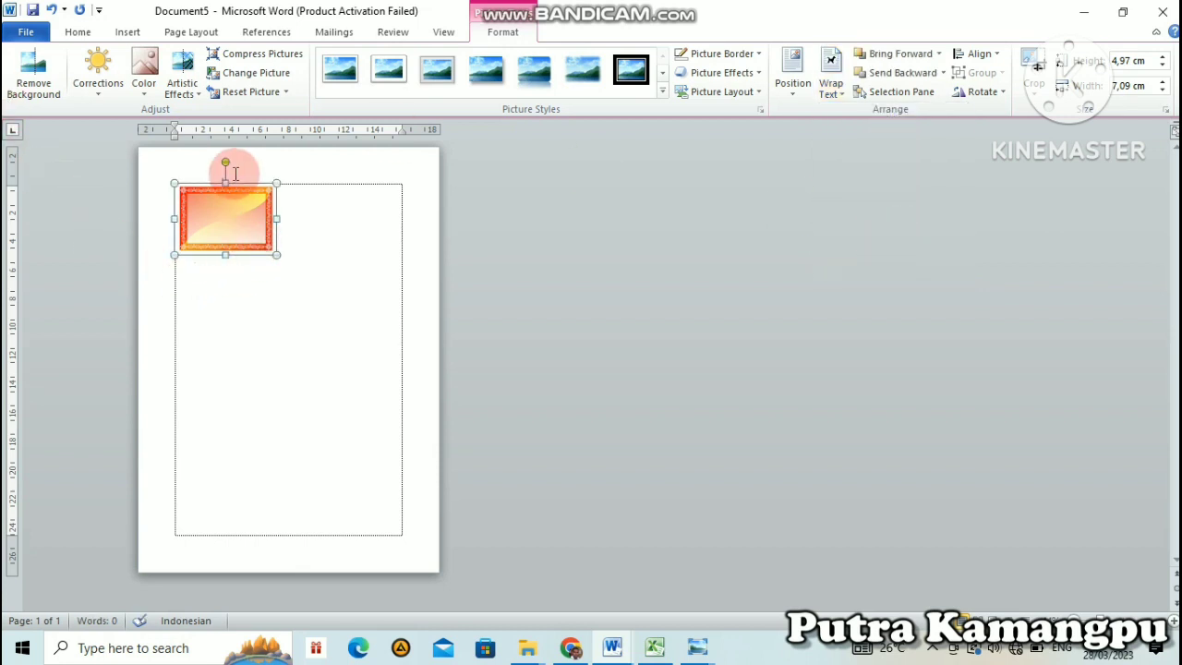
left_click_drag(250, 195, 309, 212)
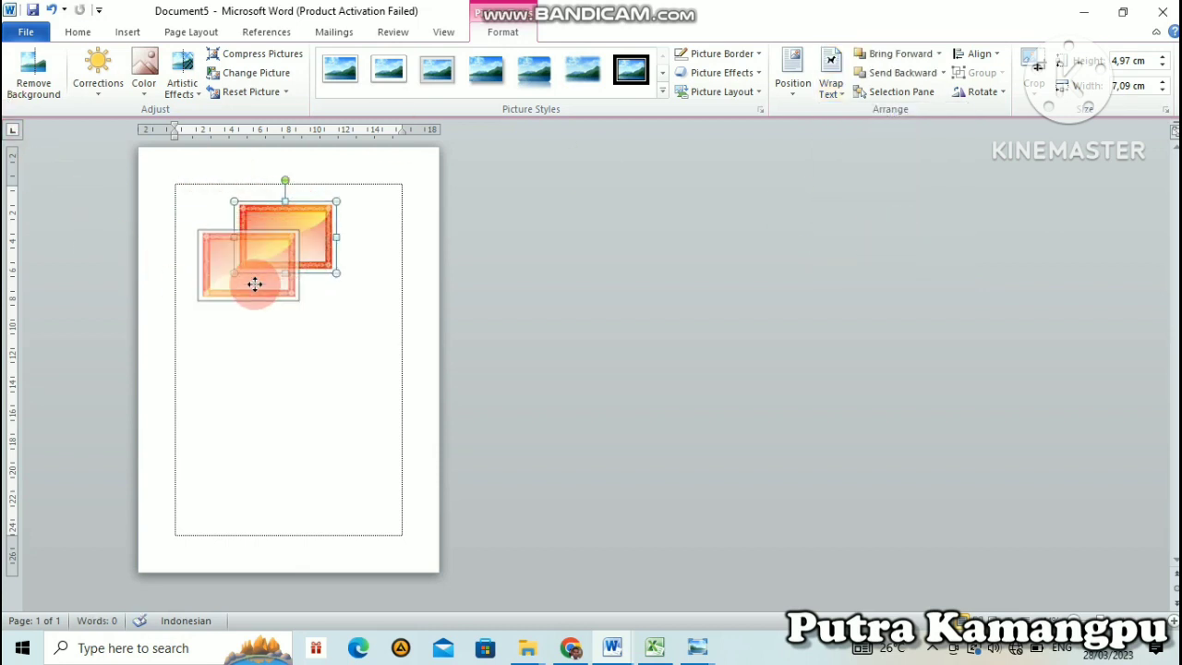
mouse_move(309, 259)
left_mouse_down()
mouse_move(213, 290)
mouse_move(315, 251)
mouse_move(256, 319)
mouse_move(325, 239)
mouse_move(253, 285)
mouse_move(295, 235)
mouse_move(234, 229)
left_mouse_up()
left_click_drag(269, 239, 238, 242)
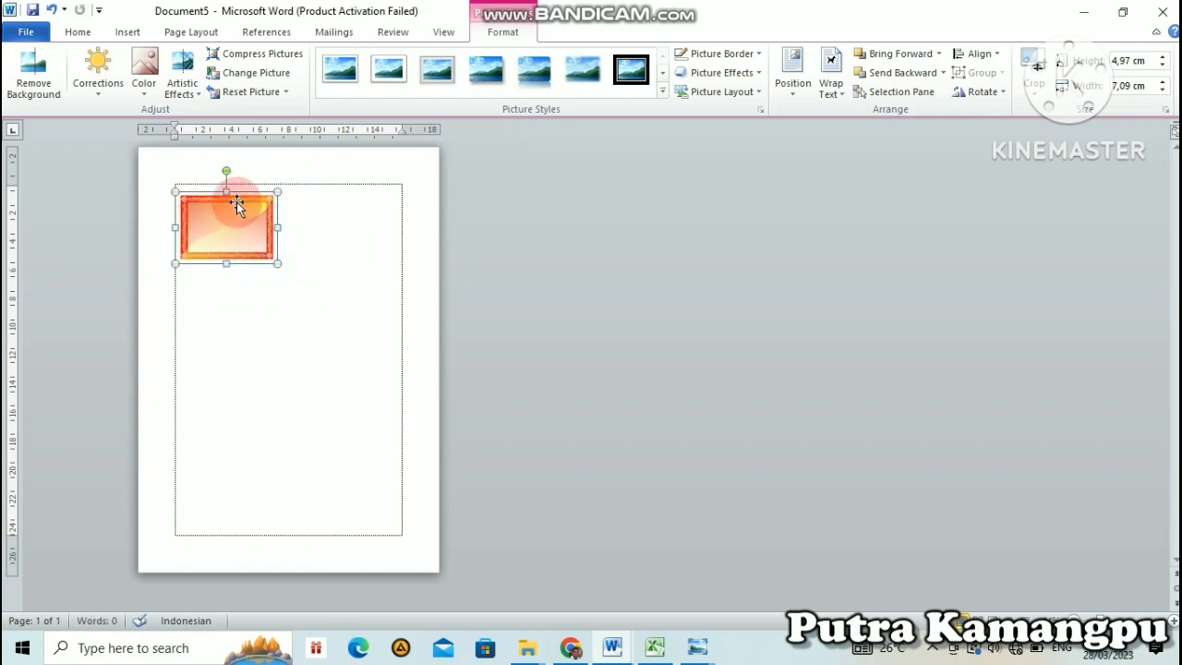
Step: Rotate the frame, place it in the page's top-left corner, and begin stretching it across the page
left_click(229, 173)
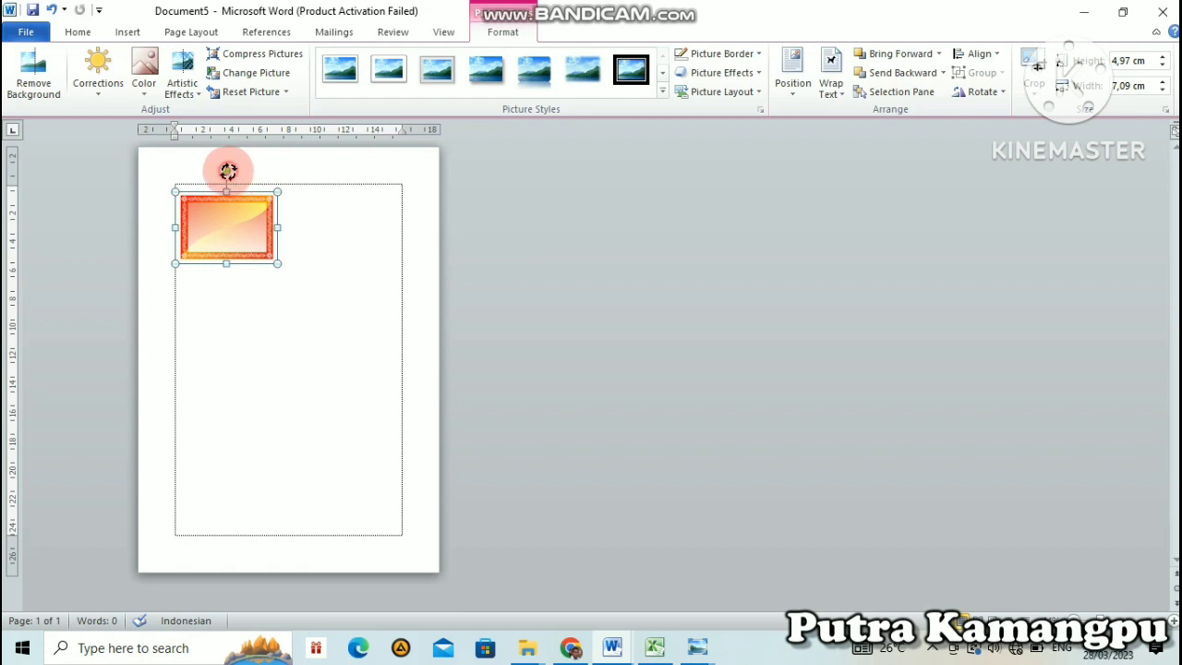
left_click_drag(228, 170, 255, 230)
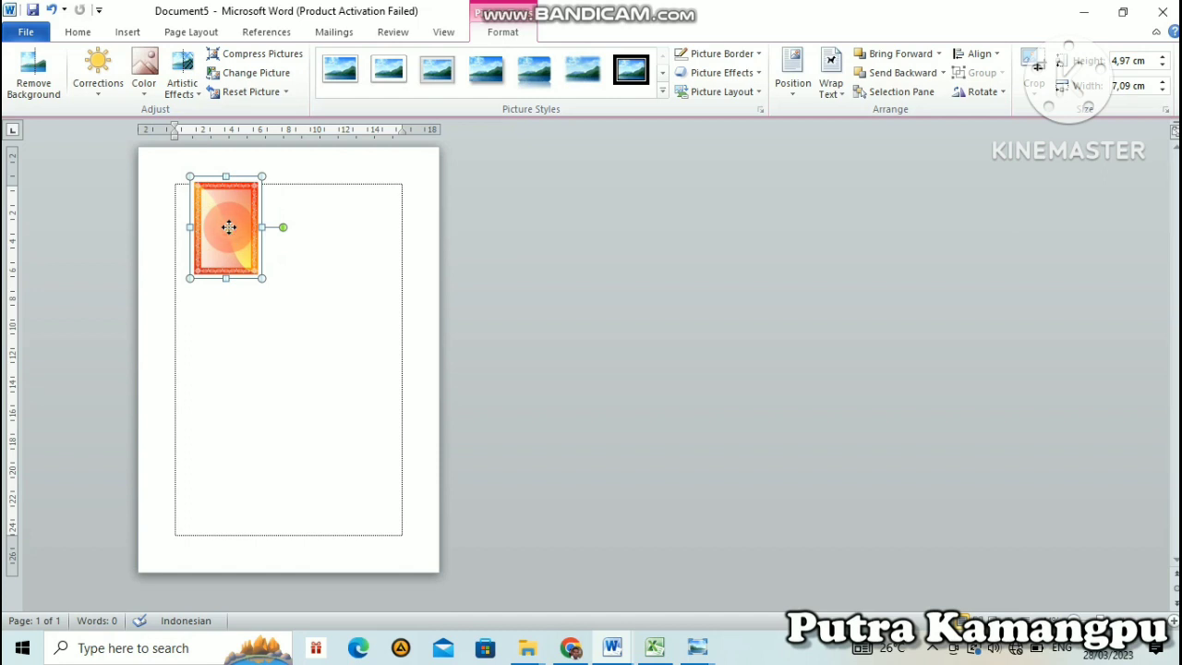
left_click_drag(229, 227, 180, 199)
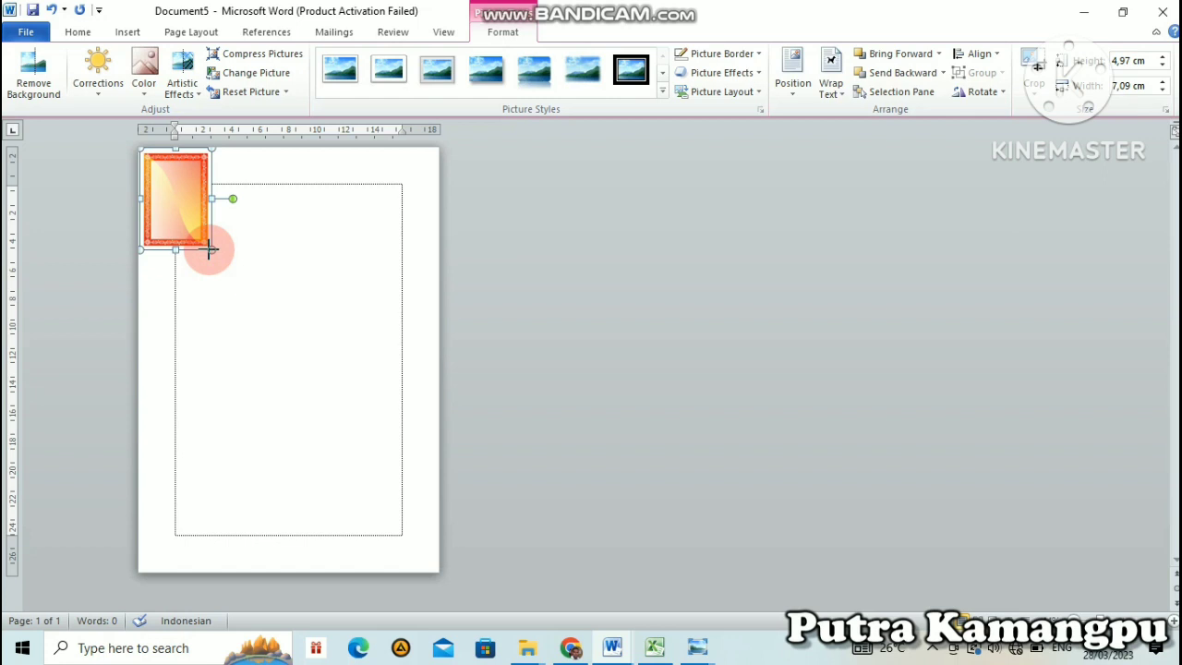
left_click_drag(211, 248, 356, 574)
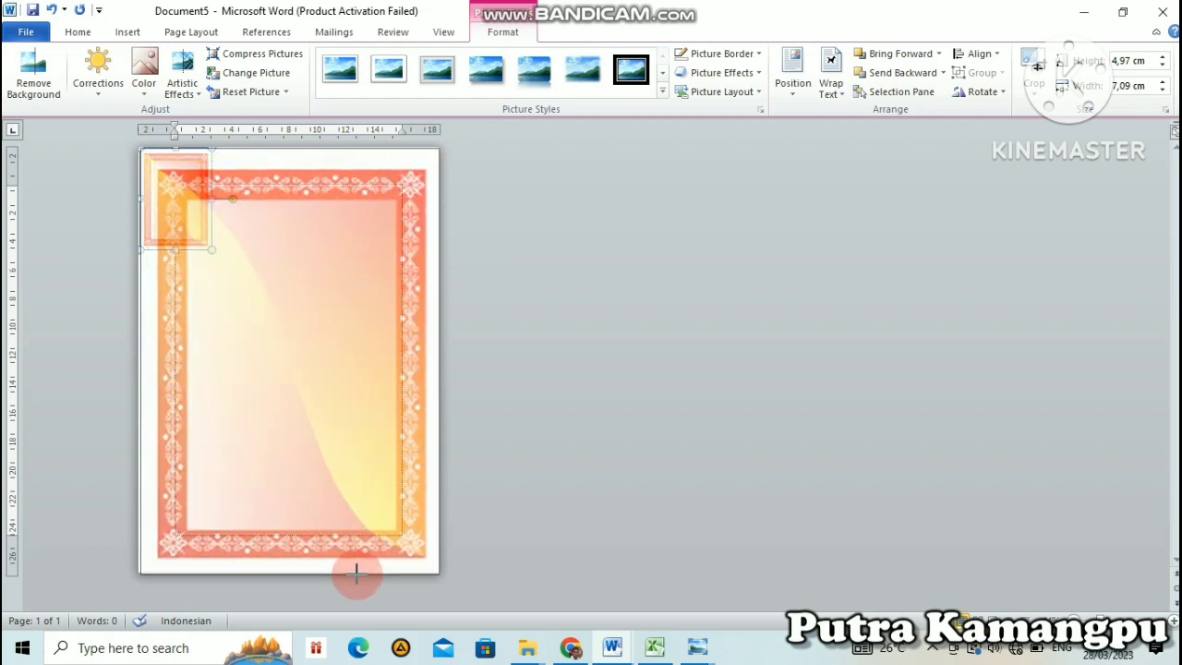
Step: Finish sizing the border to 20,87 × 29,75 cm, nudge it left, and set it Behind Text
left_click_drag(355, 574, 356, 575)
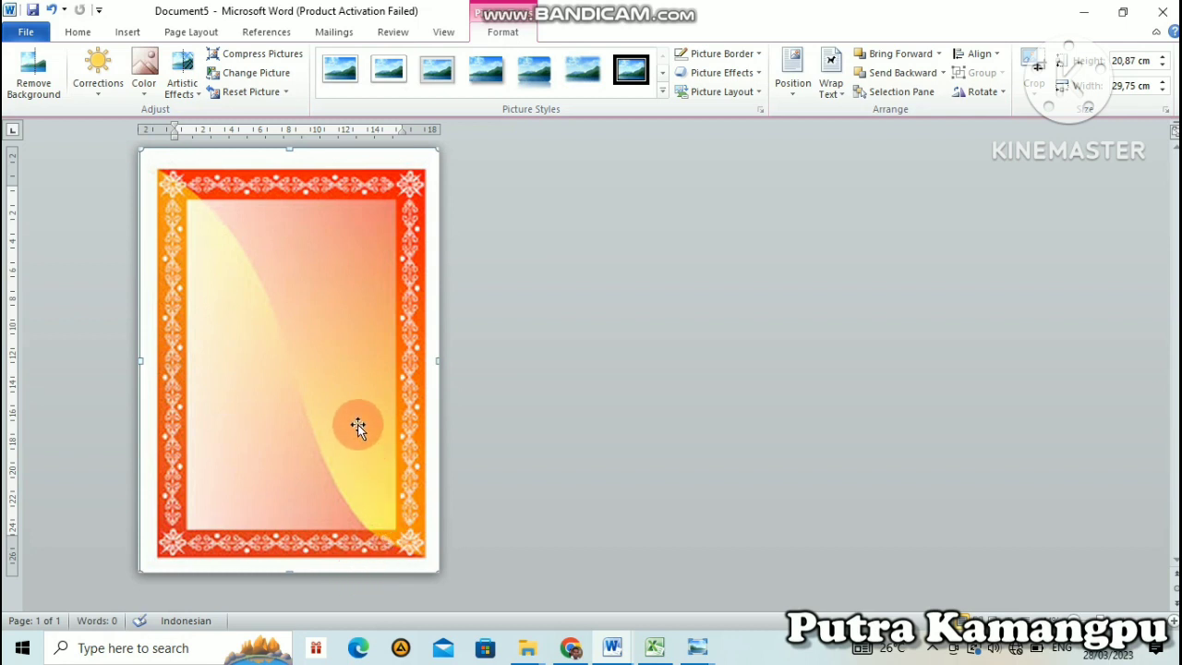
key("Left")
key("Left")
key("Left")
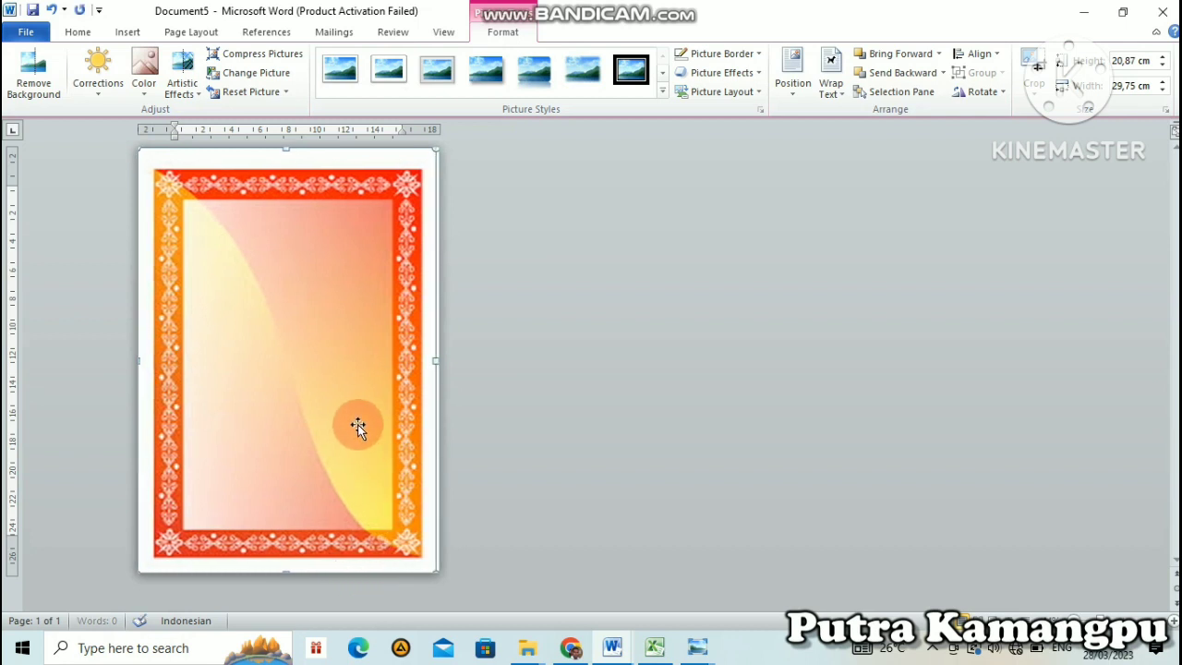
left_click(537, 418)
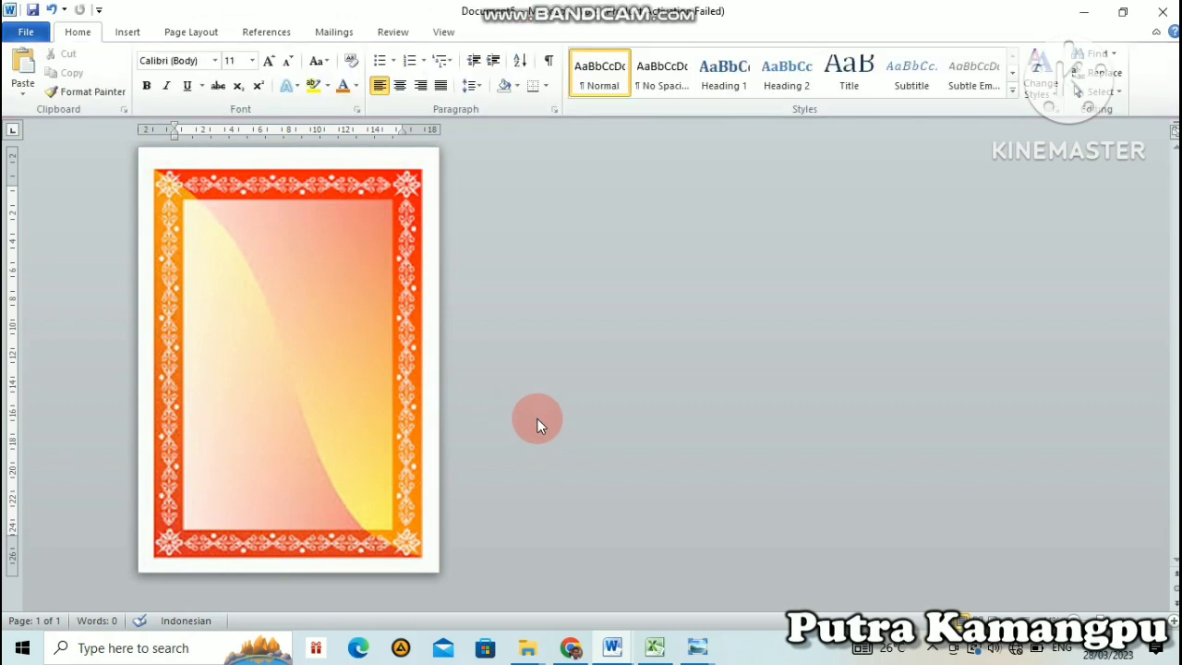
left_click(322, 283)
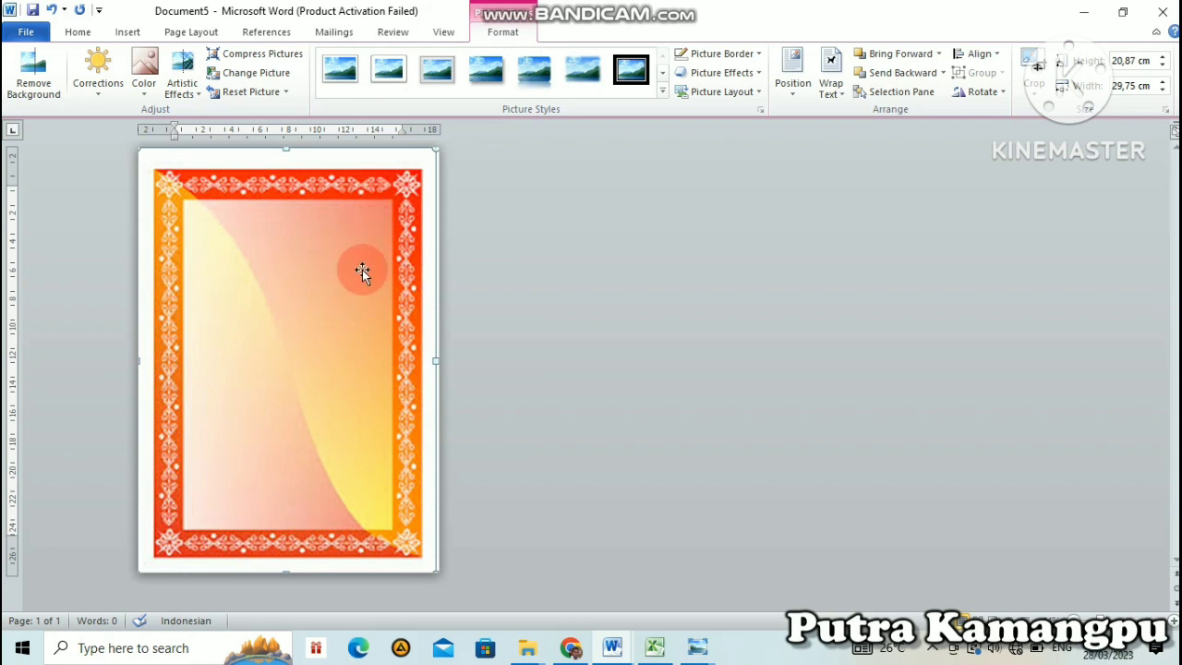
left_click(842, 99)
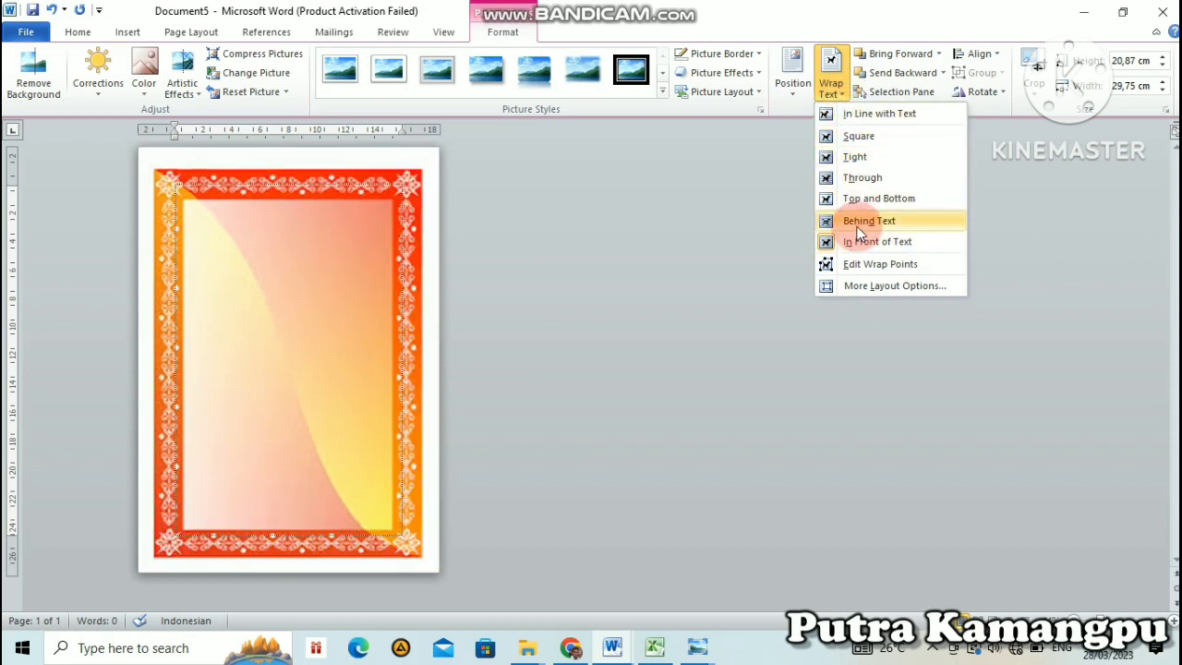
left_click(858, 227)
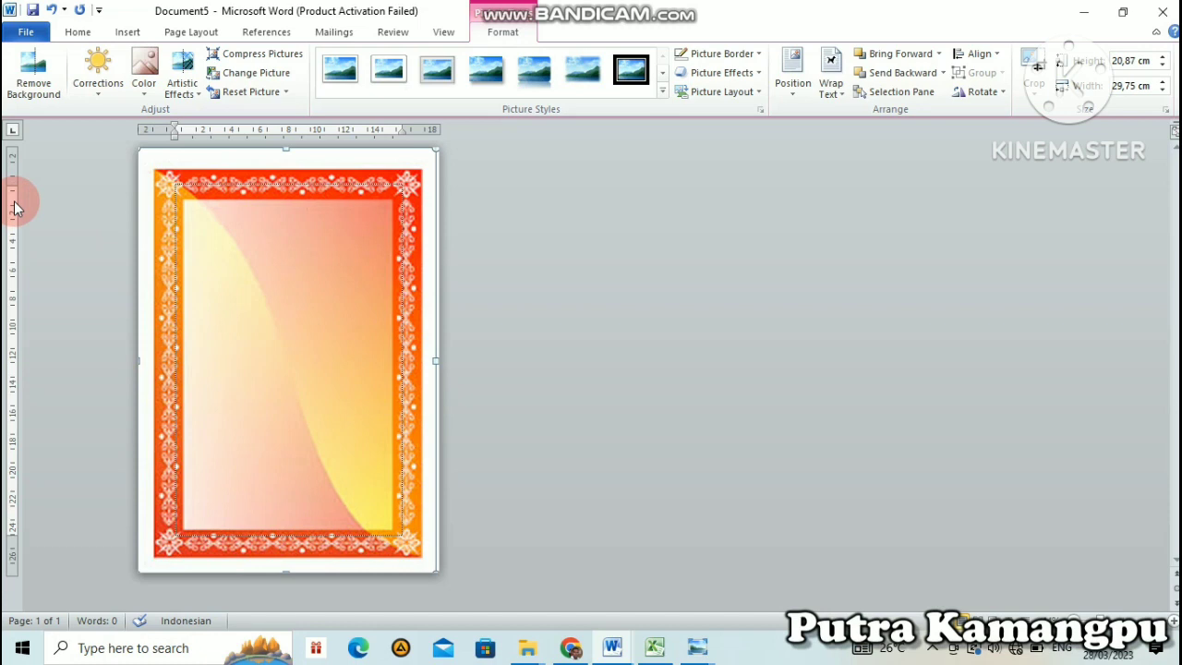
Step: Align the top and bottom margins on the vertical ruler with the orange frame's inner edges
mouse_move(14, 208)
left_mouse_down()
mouse_move(14, 182)
mouse_move(14, 192)
left_mouse_up()
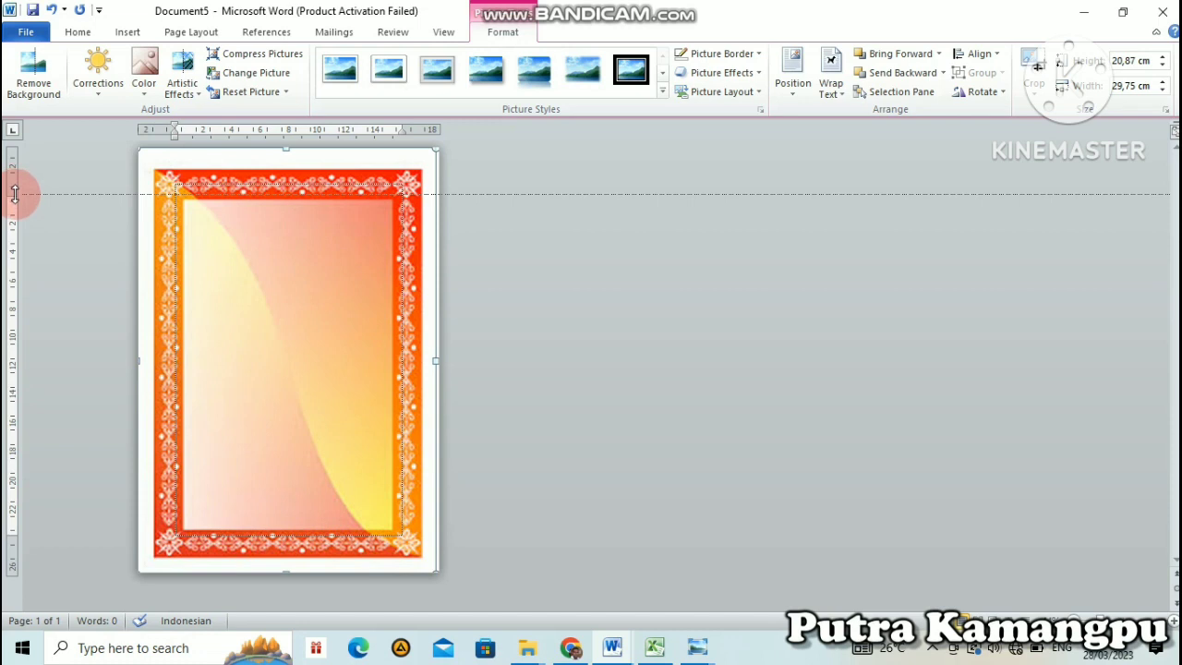
left_click_drag(15, 192, 15, 200)
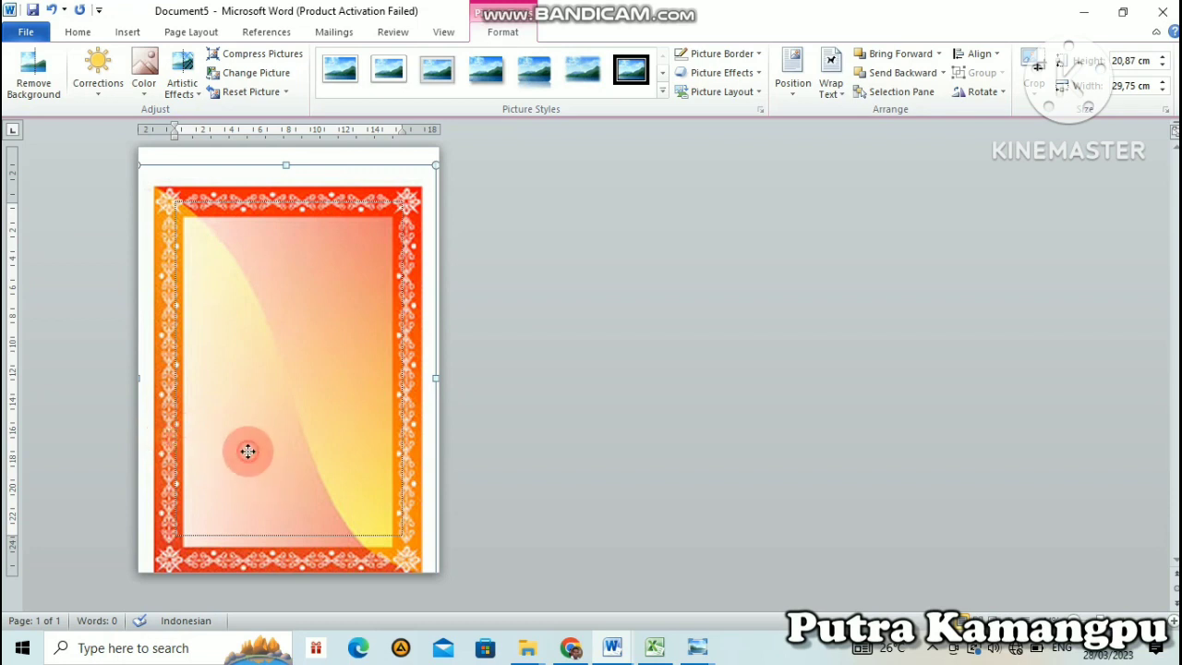
left_click_drag(248, 452, 247, 434)
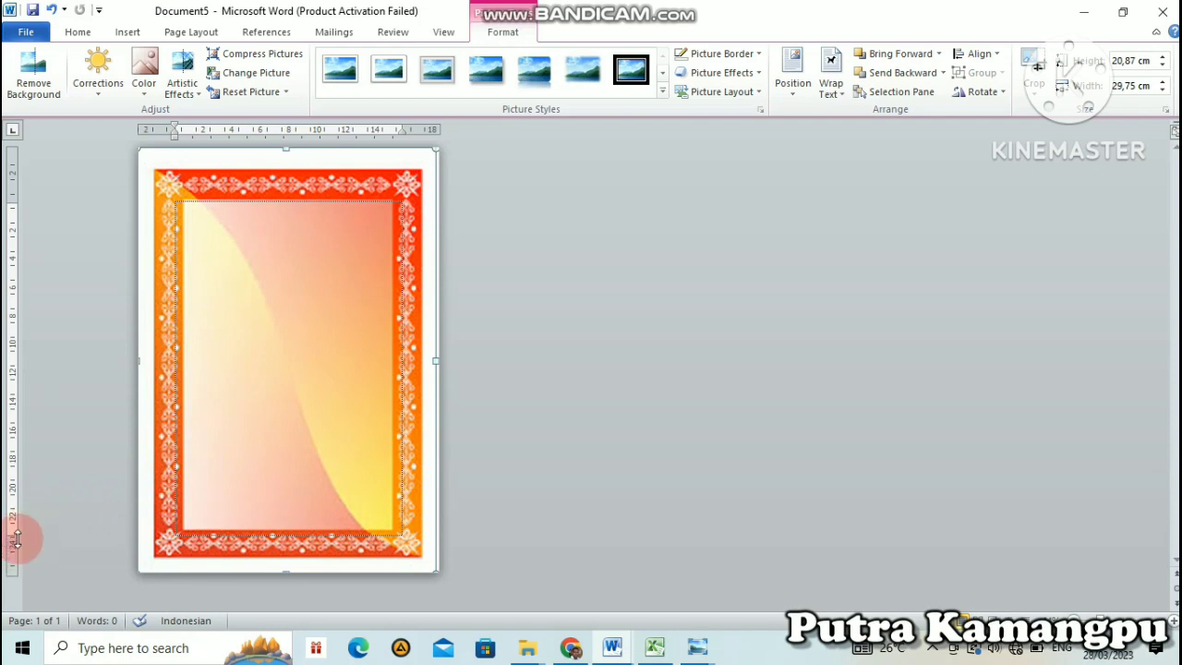
left_click_drag(14, 536, 16, 530)
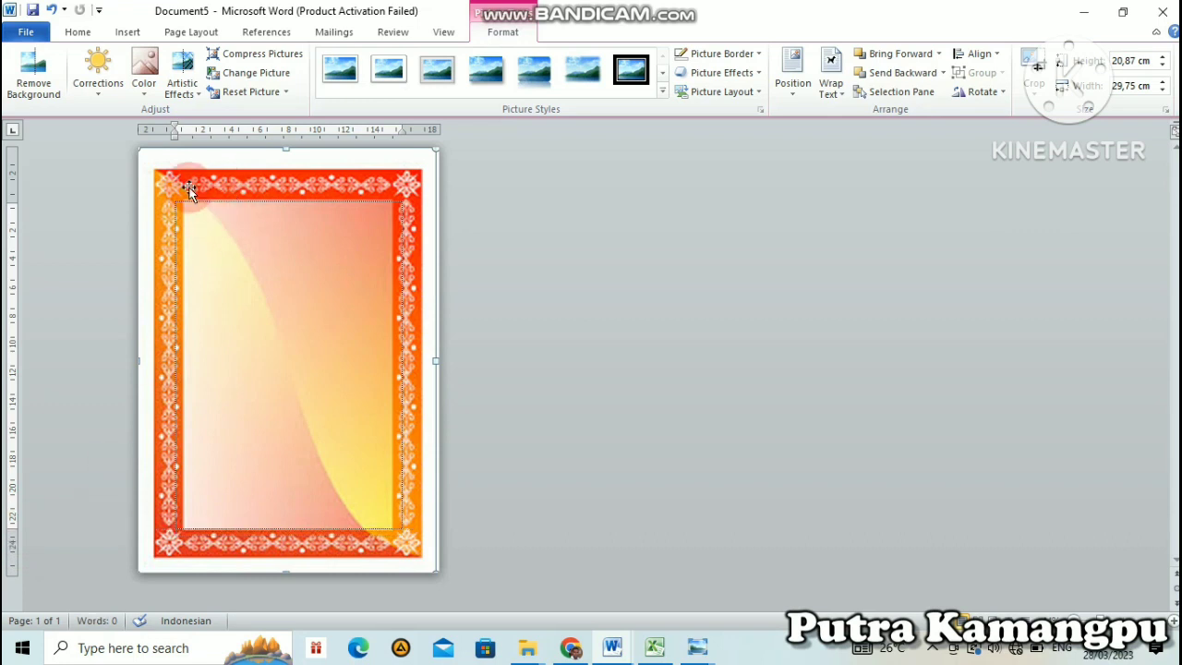
left_click_drag(175, 132, 178, 142)
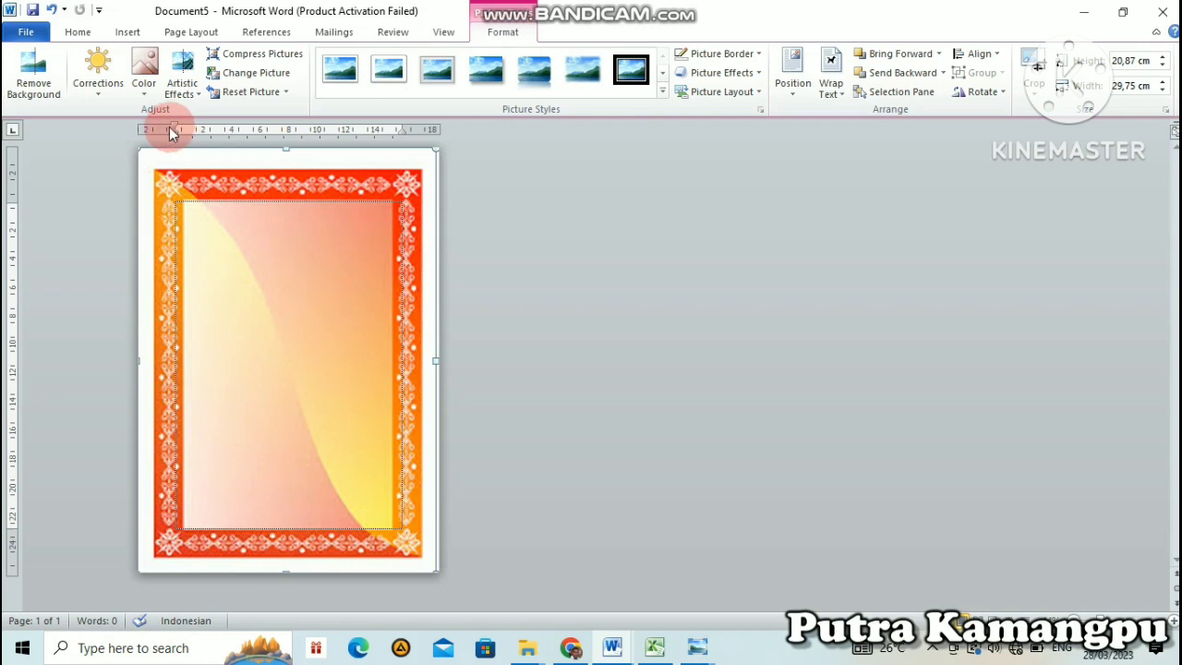
Step: Move the left and right margins on the horizontal ruler inward to the frame's inner edges
left_click_drag(175, 127, 174, 126)
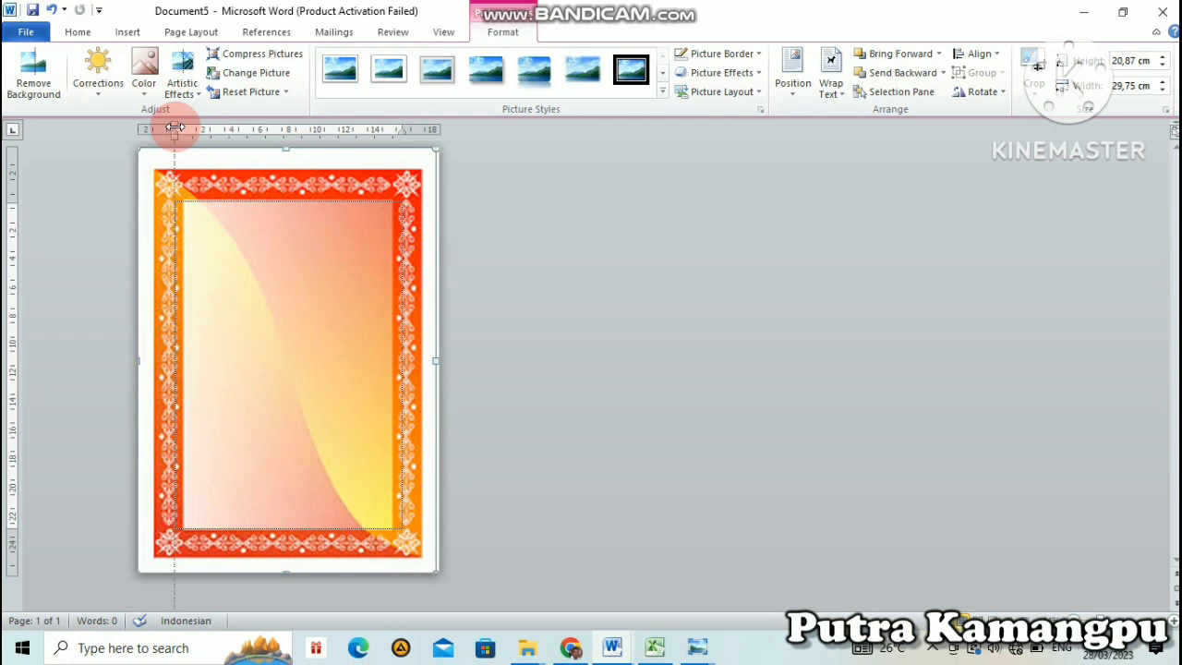
left_click_drag(175, 126, 185, 128)
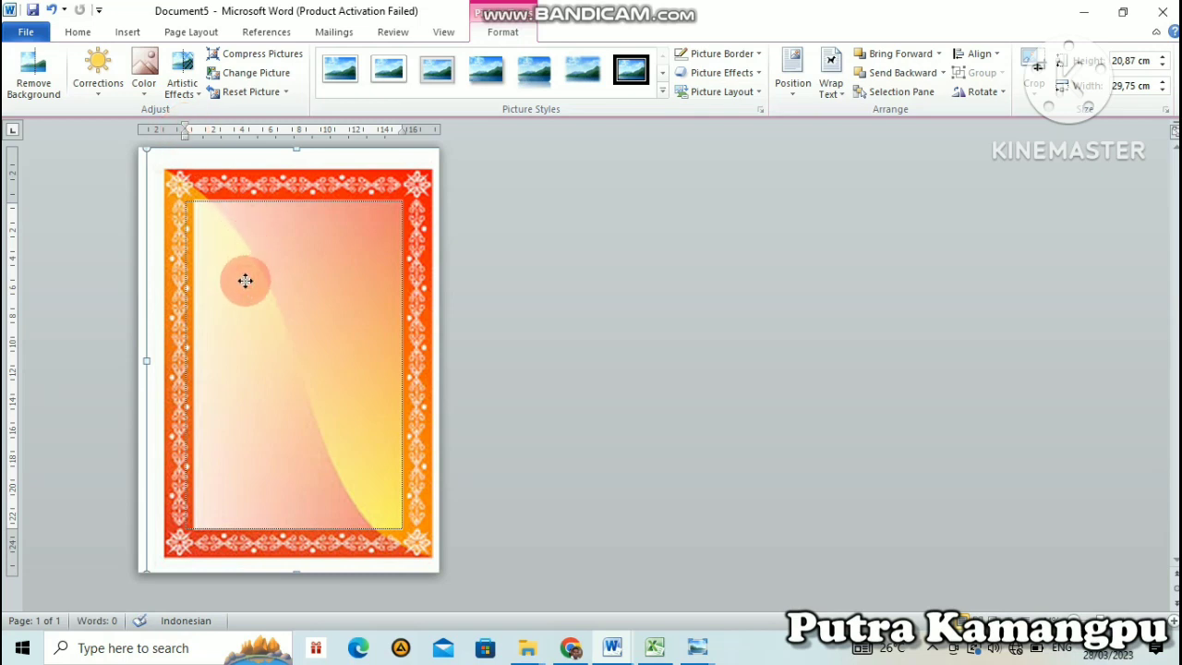
left_click_drag(245, 281, 238, 280)
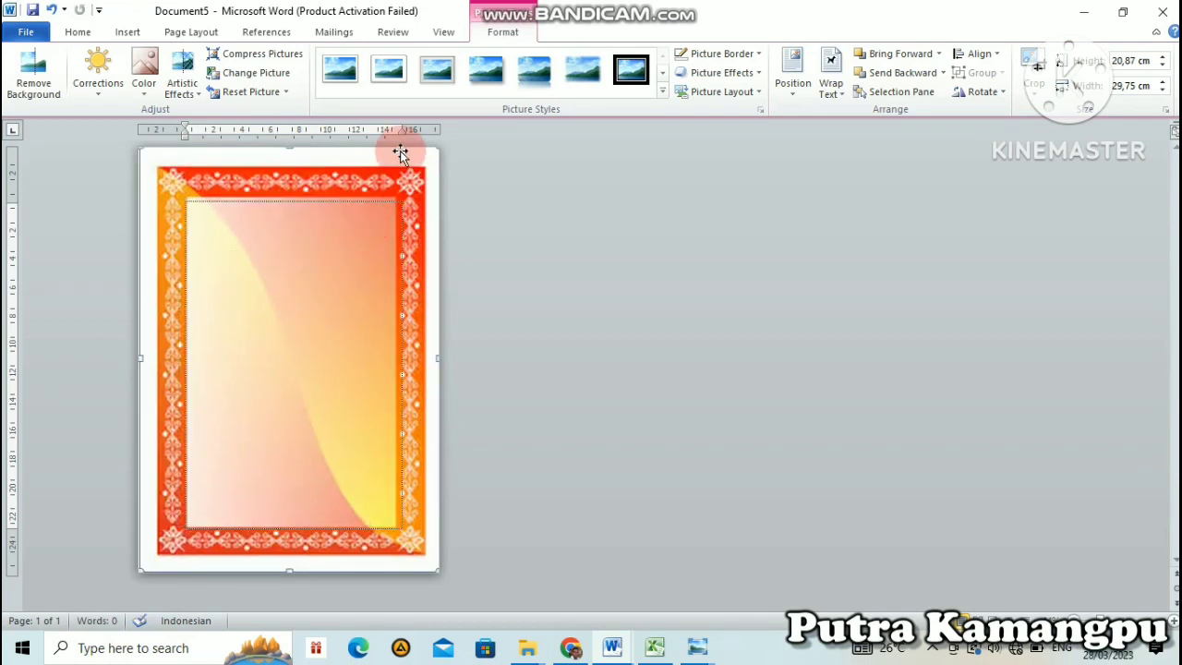
left_click_drag(403, 124, 402, 124)
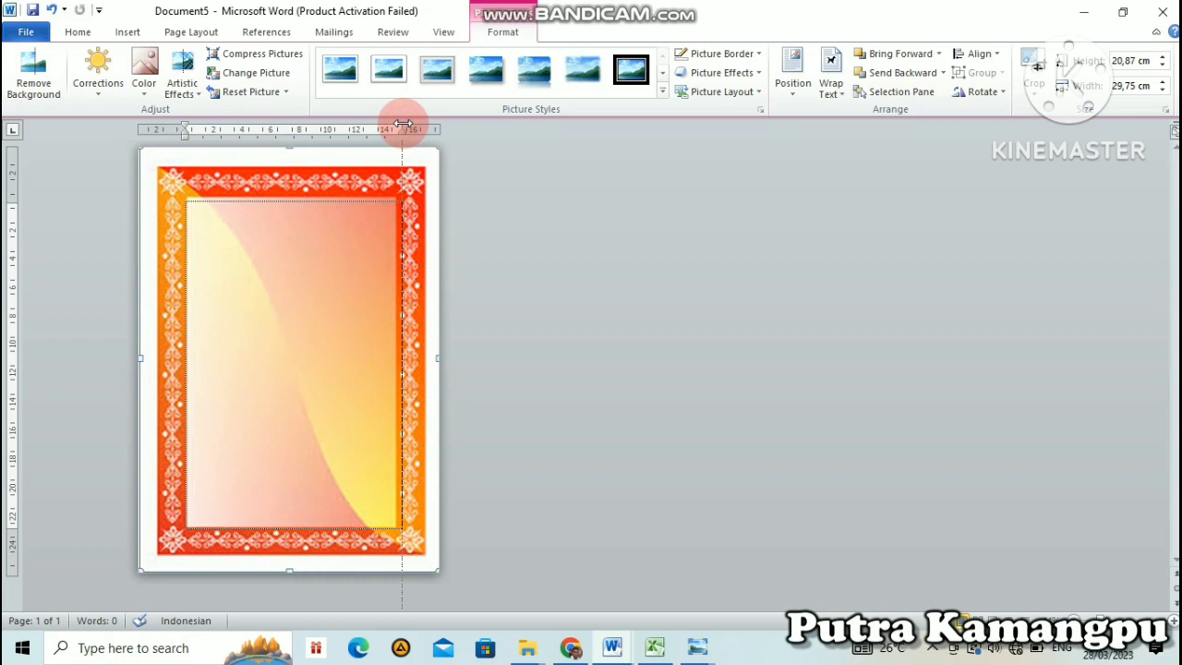
left_click_drag(402, 124, 392, 123)
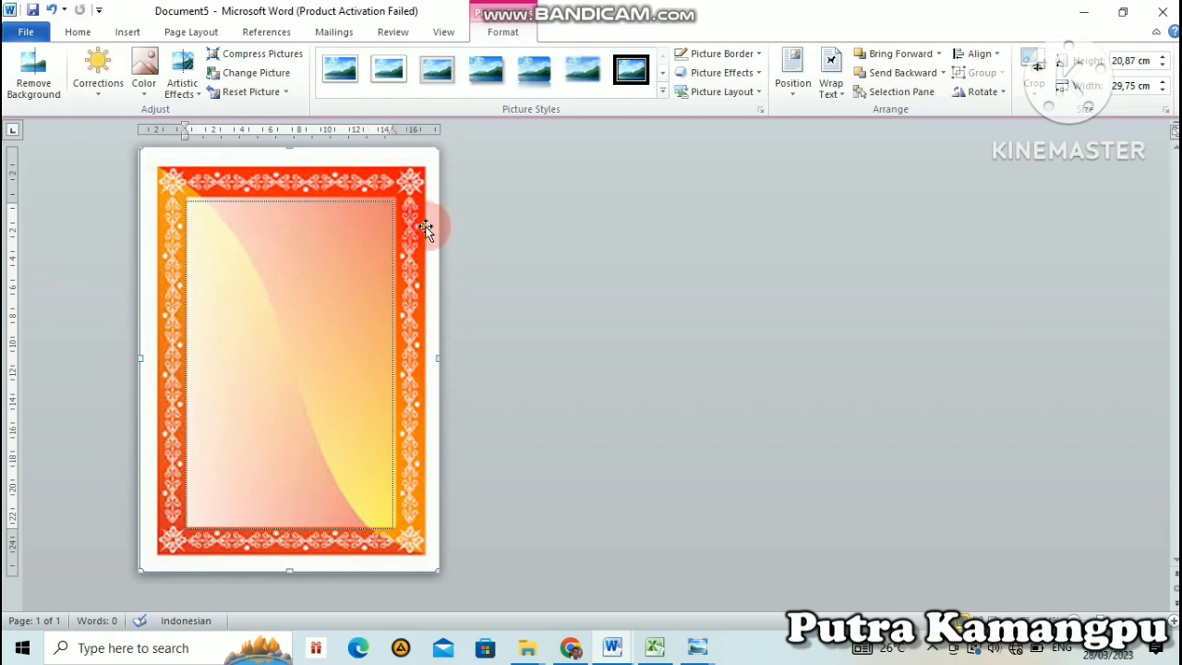
left_click(514, 298)
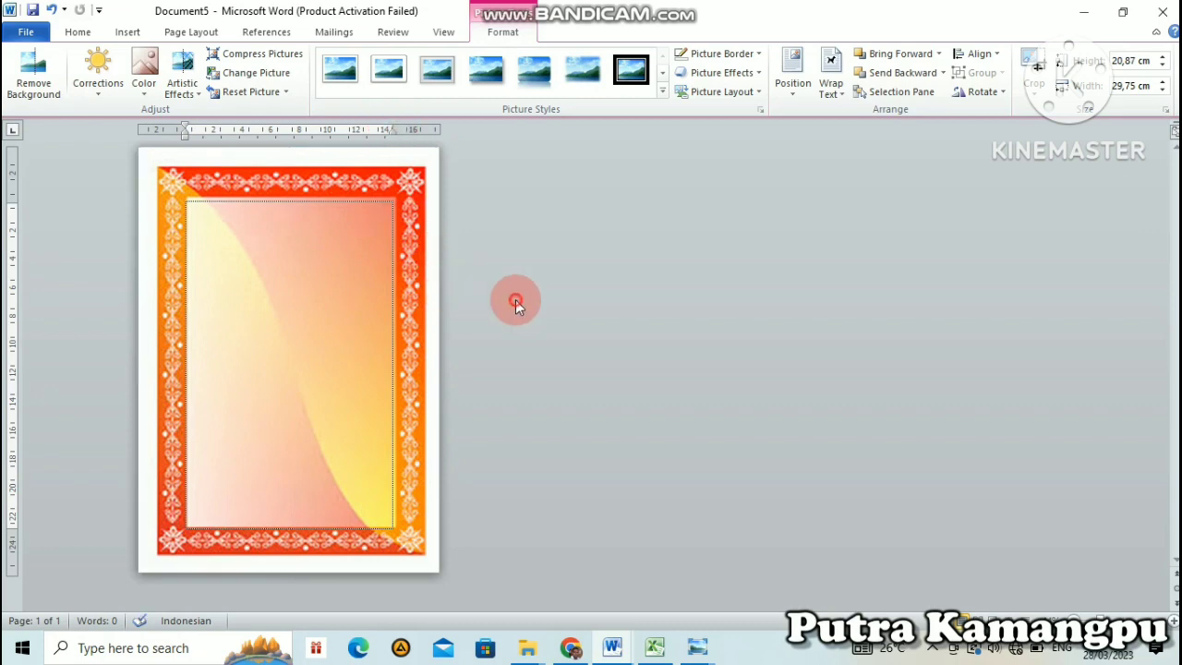
Step: Nudge the border picture left and widen it to 20,99 × 29,74 cm
left_click(359, 271)
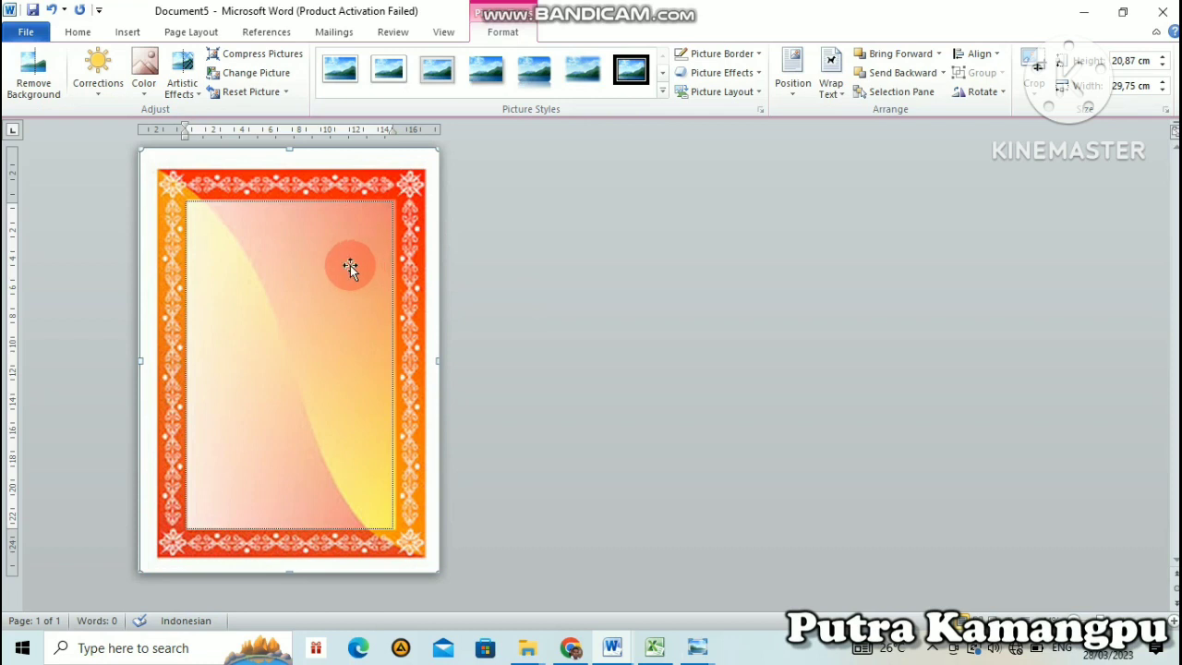
key("Left")
key("Left")
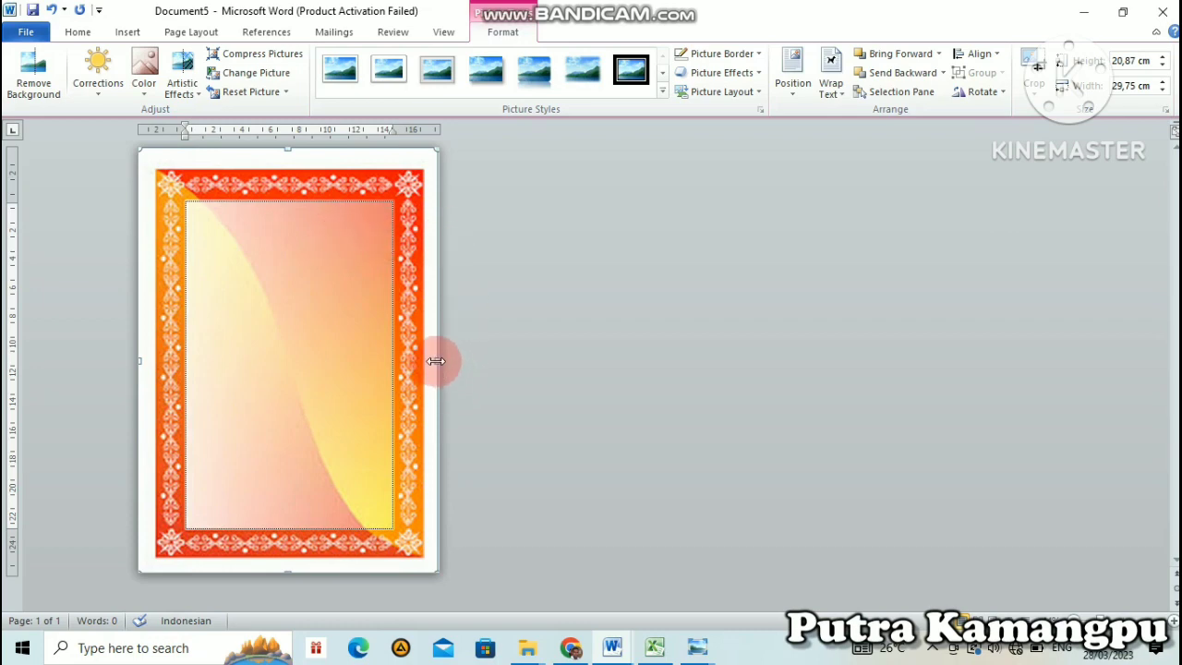
left_click_drag(434, 360, 437, 361)
left_click_drag(437, 360, 440, 360)
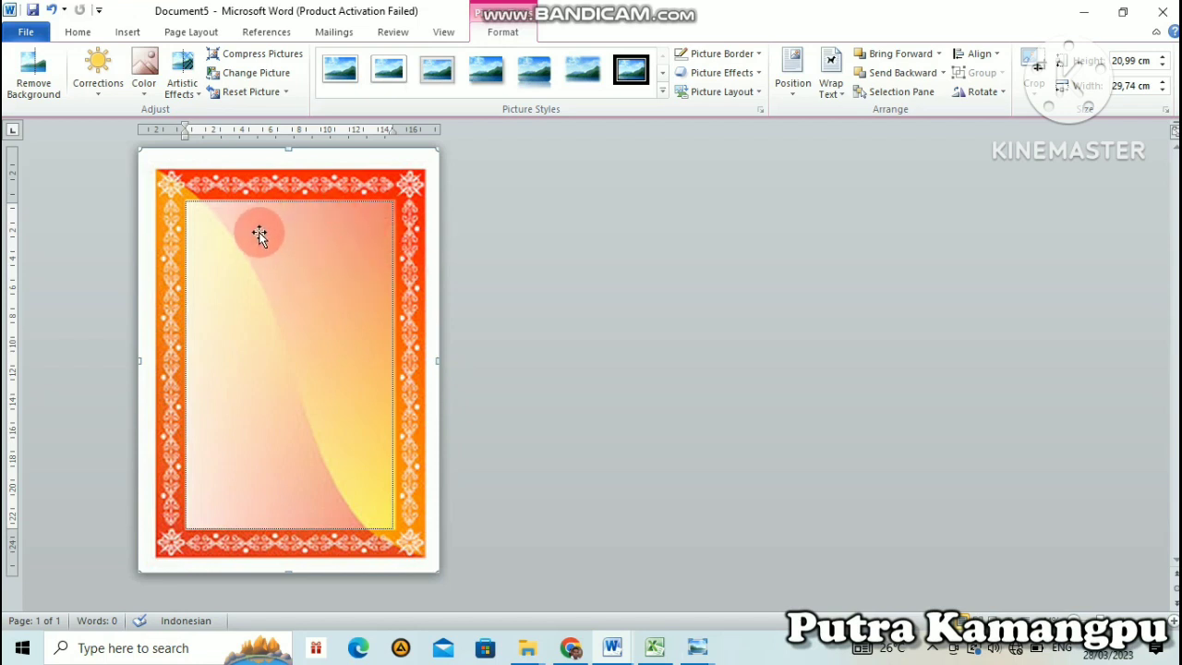
Step: Select all the stray text inside the border with Ctrl+A and delete it
left_click(189, 208)
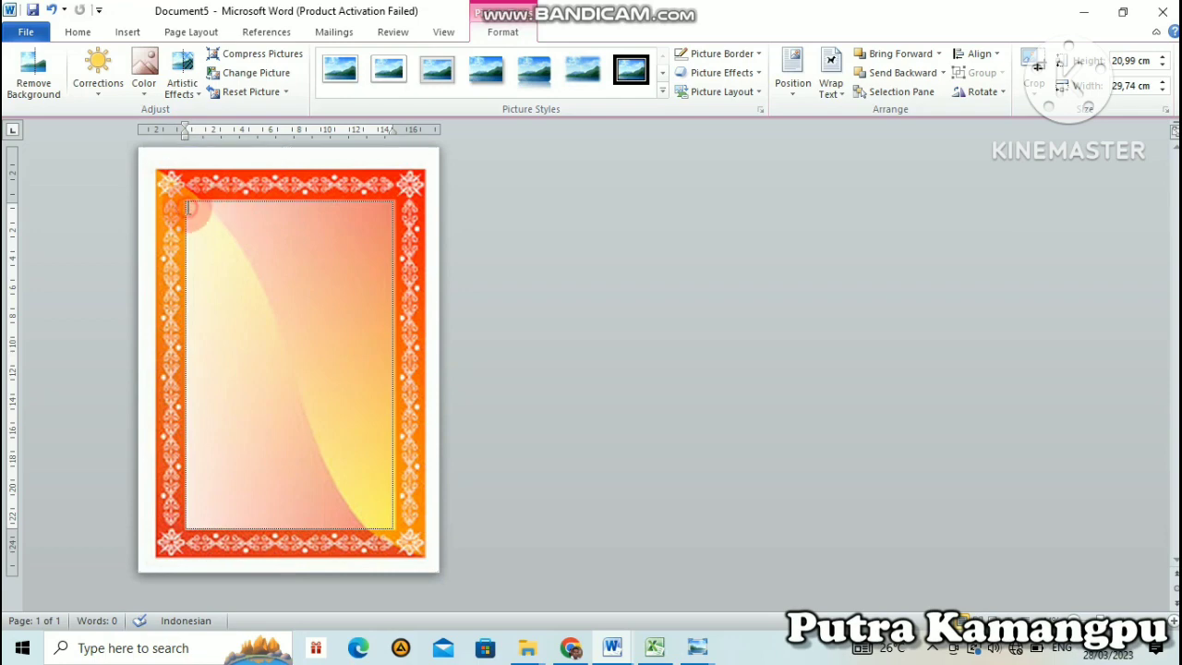
left_click(187, 207)
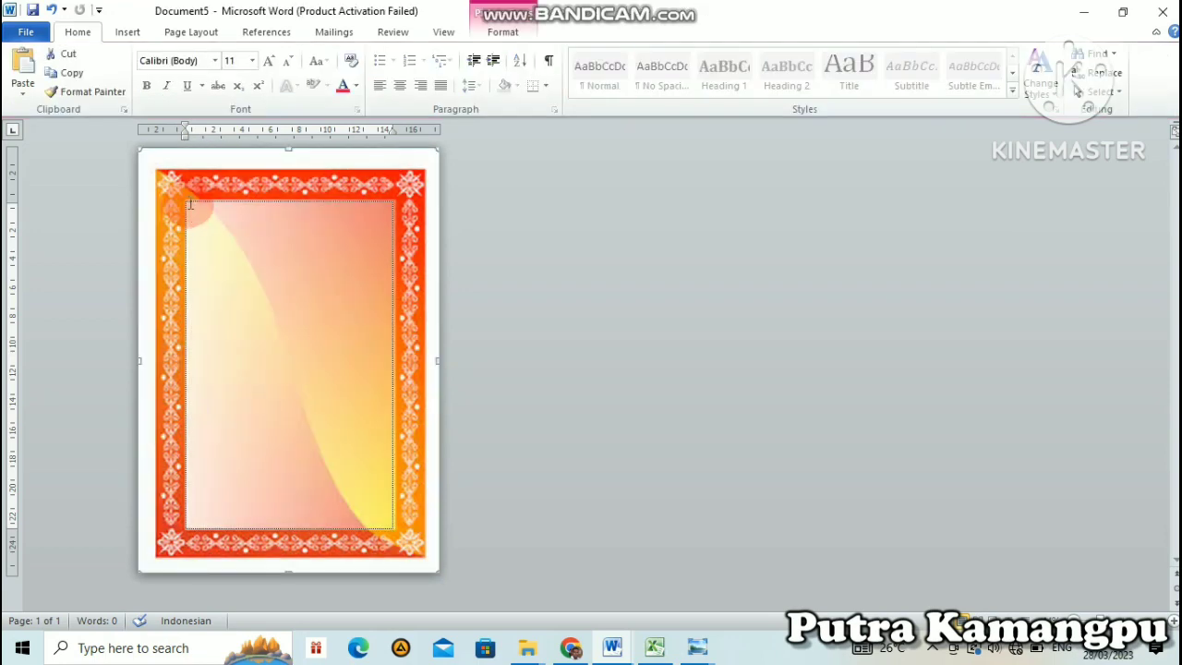
left_click(189, 205)
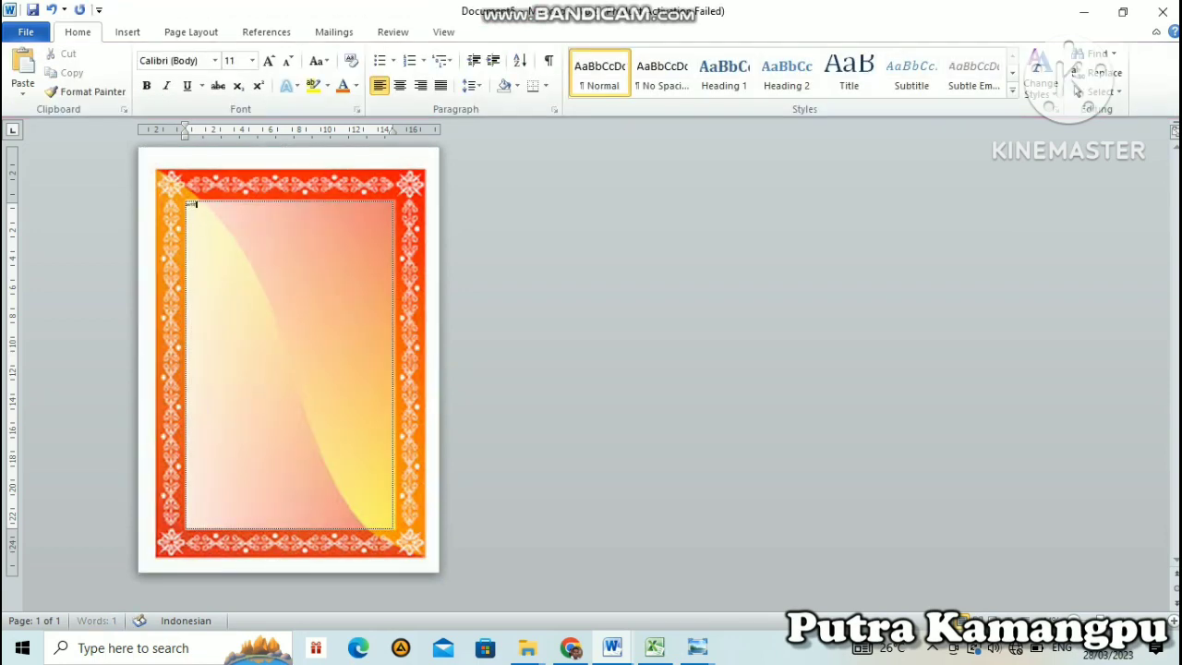
key("ctrl+v")
left_click(212, 204)
left_click(188, 207)
key("ctrl+a")
key("Delete")
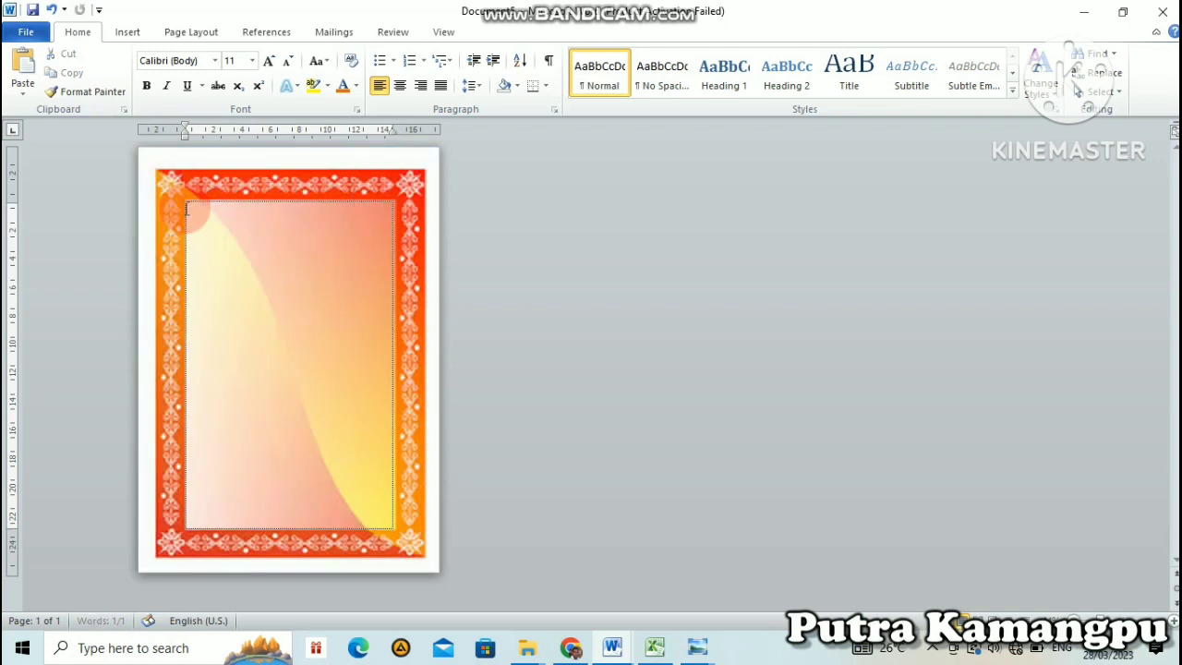
left_click(253, 219)
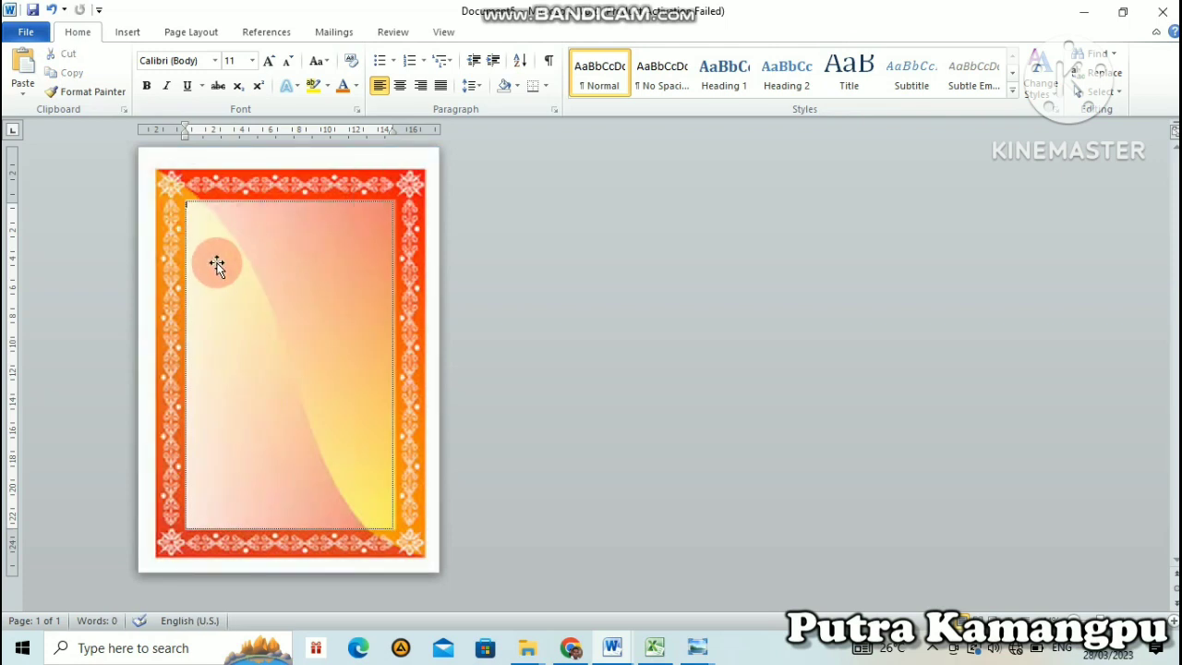
left_click(128, 32)
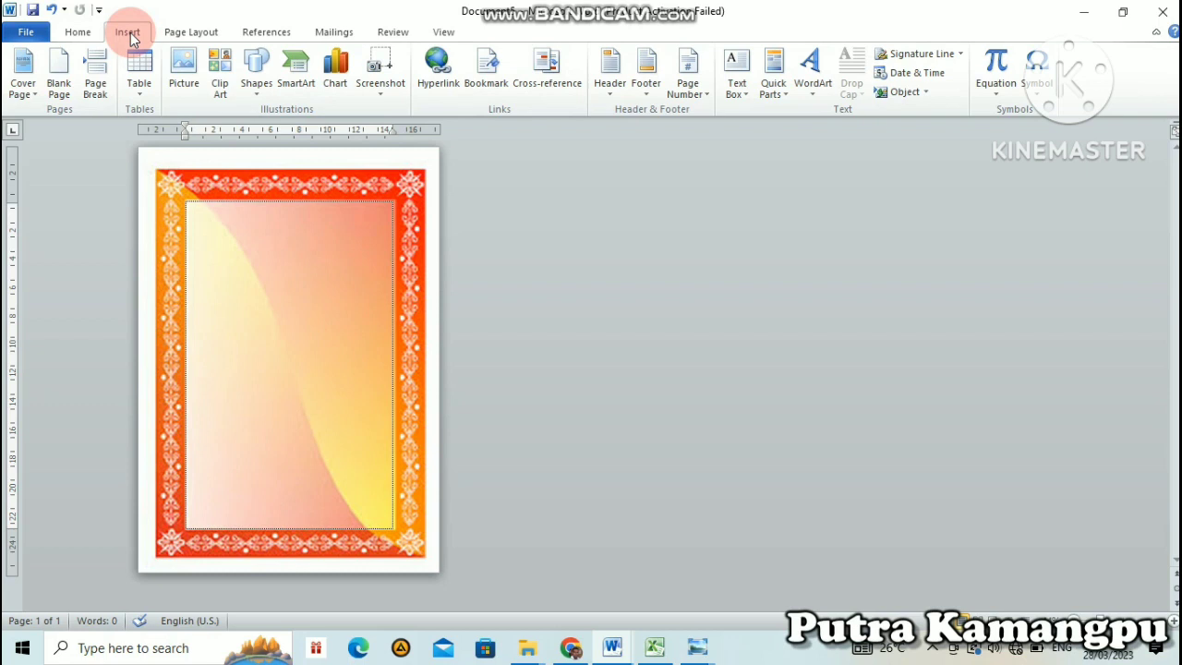
Step: Insert the golden Cool Text Sertifikat image (3,24 × 14,5 cm) from untuk YOUTUBE > huruf
left_click(183, 76)
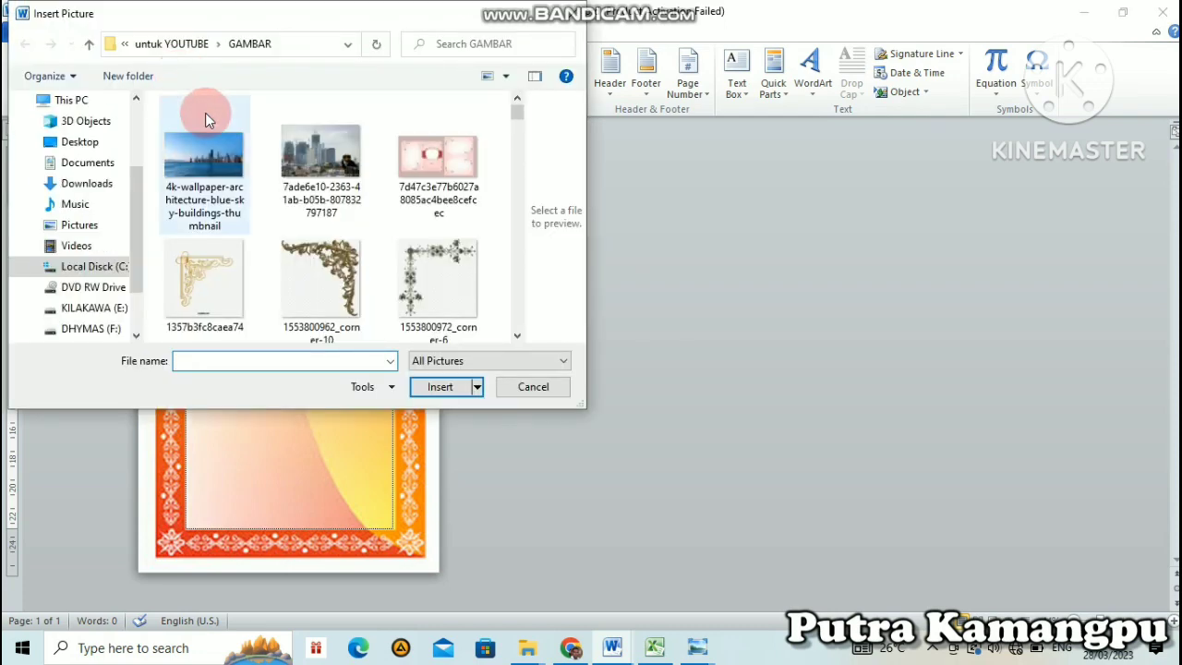
left_click(89, 43)
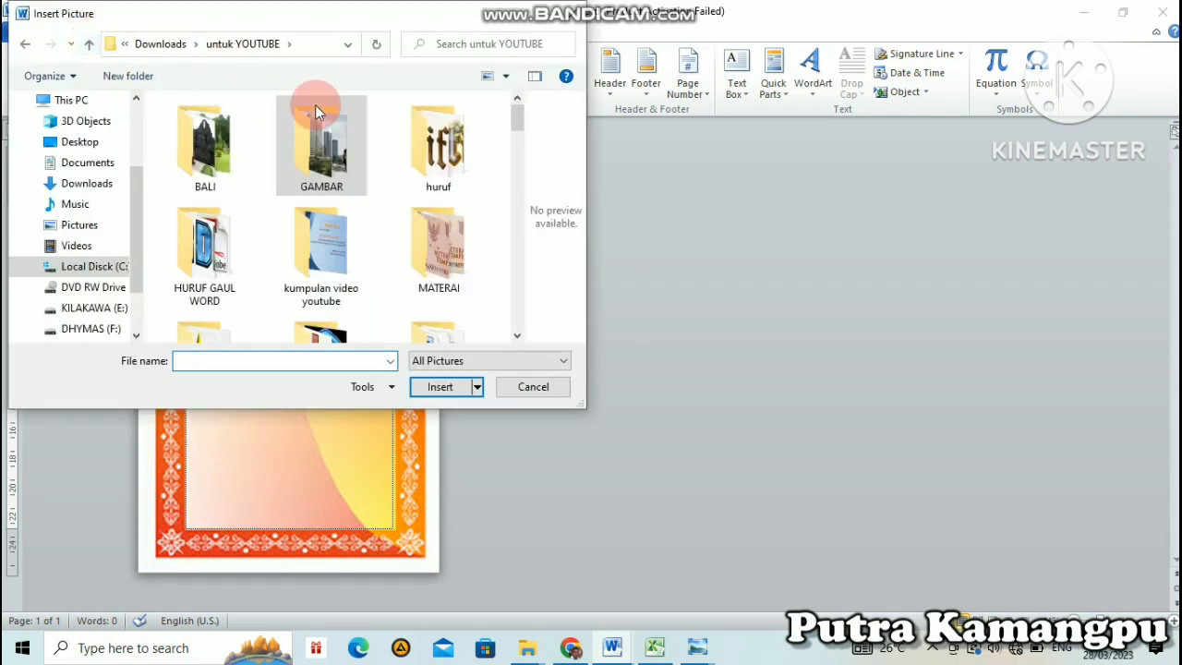
left_click(449, 171)
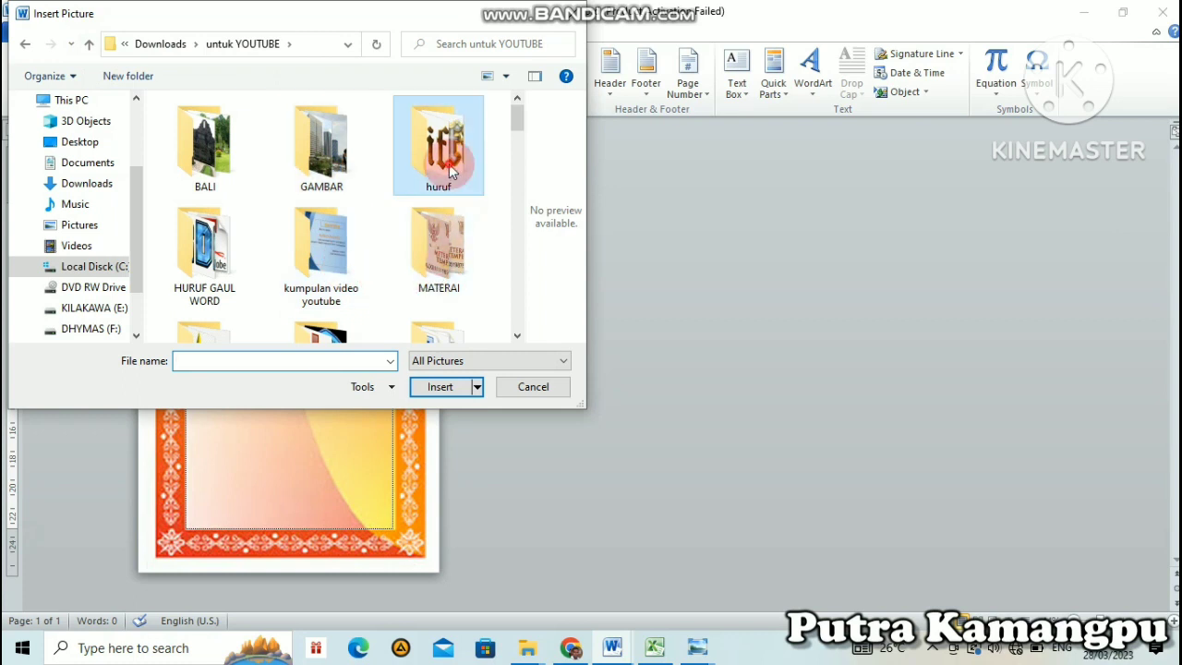
double_click(450, 171)
scroll(371, 272, "down", 1)
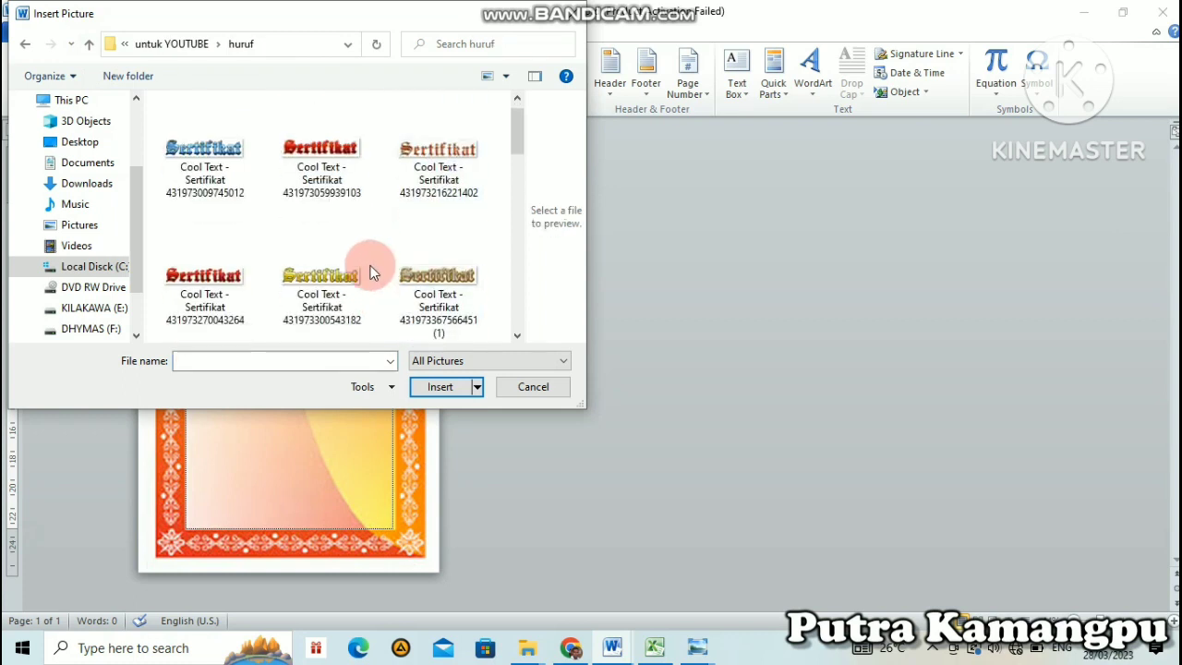
left_click(319, 277)
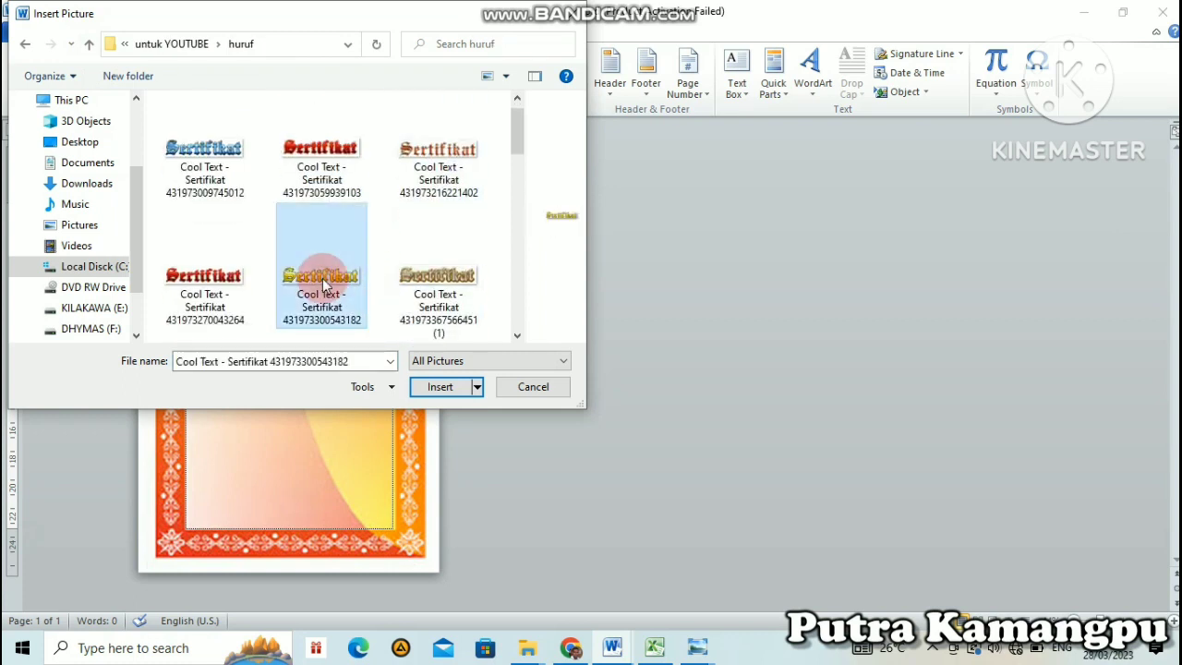
left_click(450, 387)
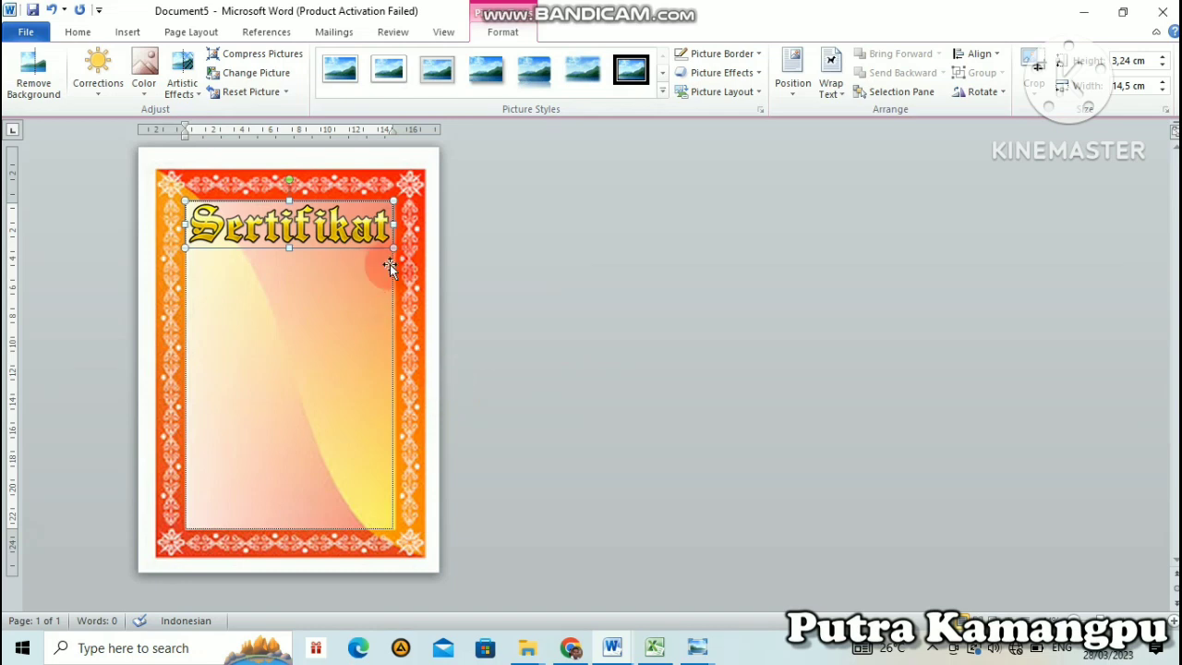
Step: Float the Sertifikat picture in front of the text and shrink it to 9.92 cm wide
mouse_move(386, 237)
left_mouse_down()
mouse_move(318, 196)
mouse_move(307, 228)
left_mouse_up()
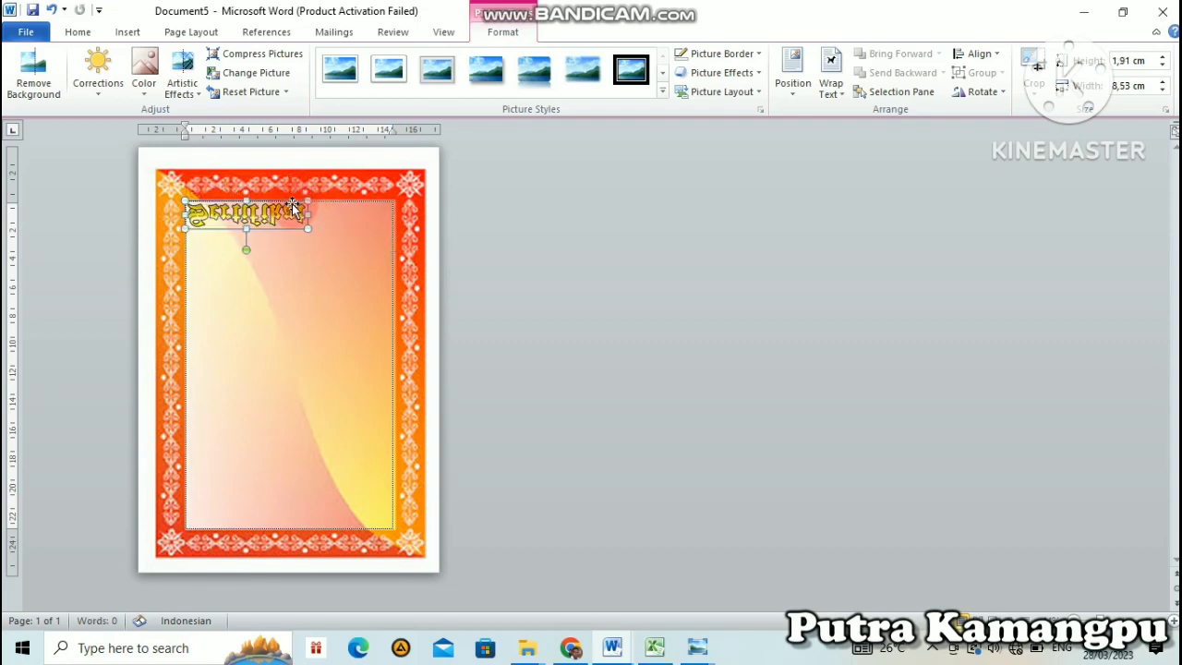
key("ctrl+z")
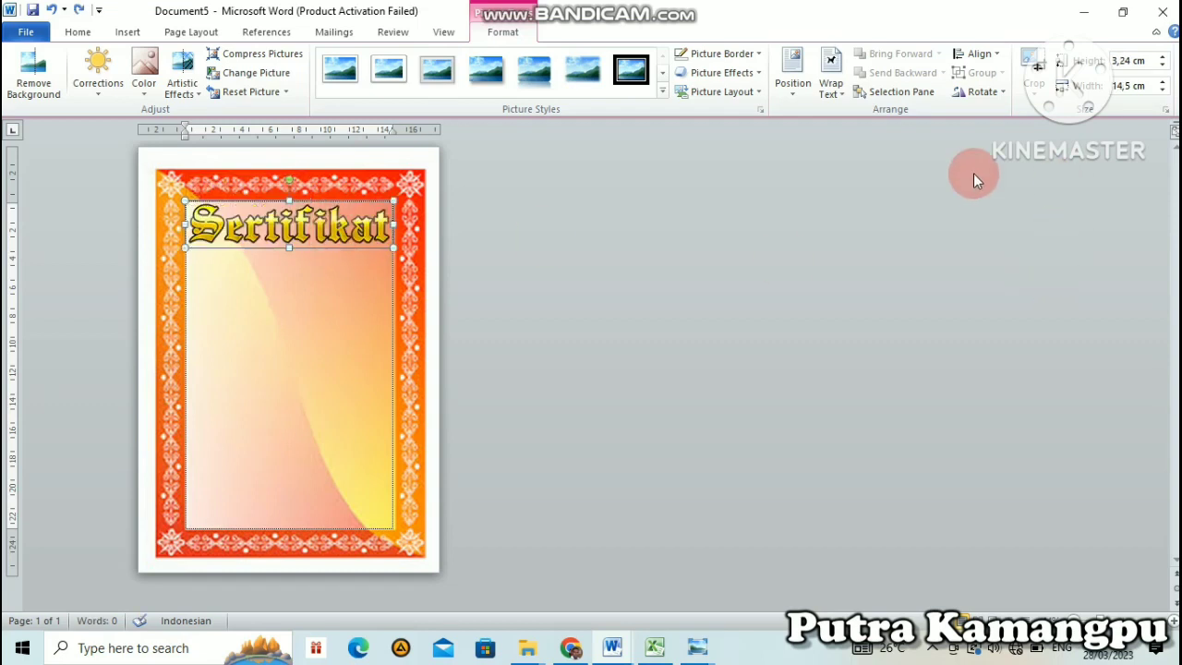
left_click(842, 94)
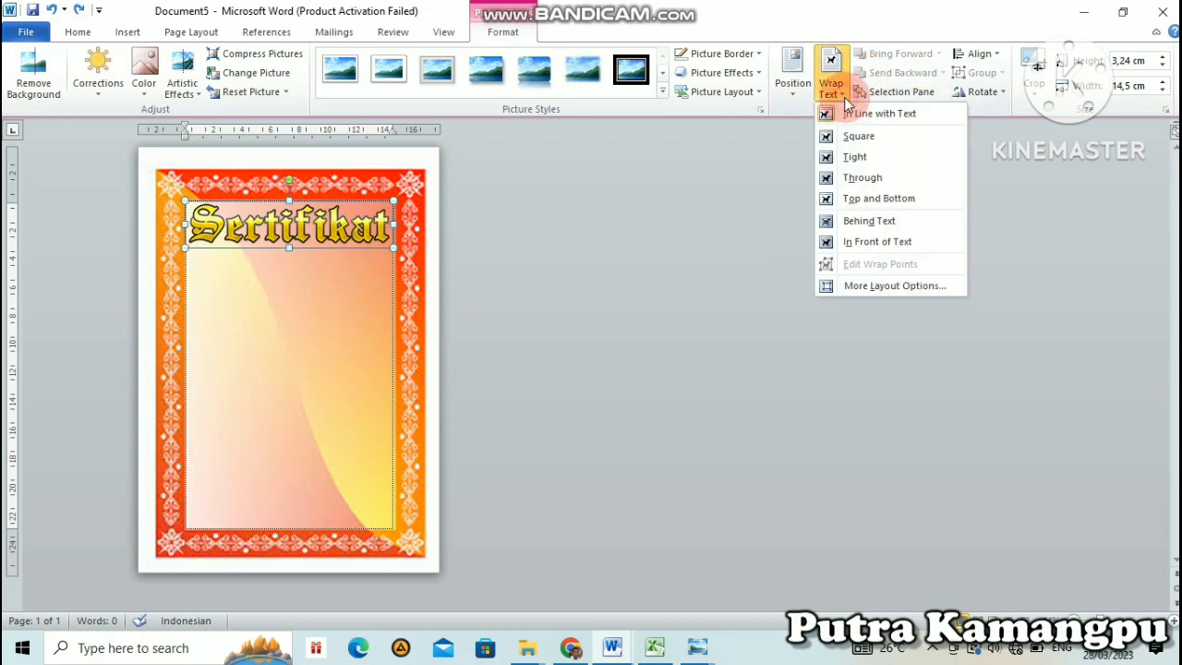
left_click(865, 241)
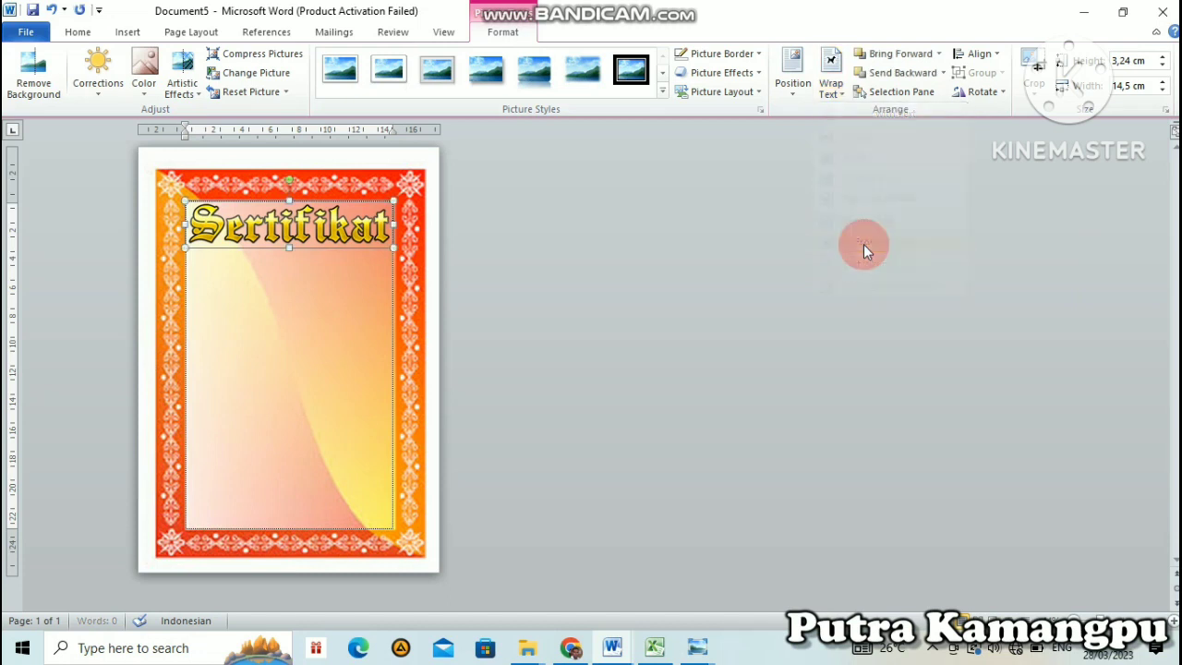
mouse_move(393, 249)
left_mouse_down()
mouse_move(325, 232)
mouse_move(308, 260)
left_mouse_up()
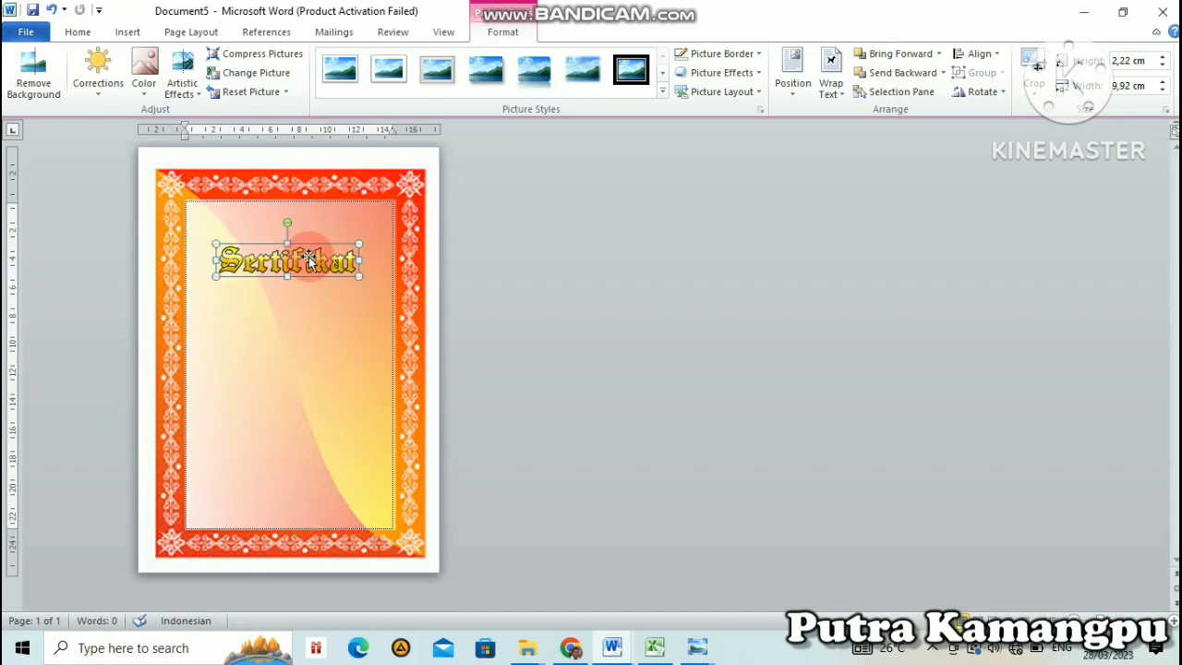
Step: Nudge the border picture back into place and move the Sertifikat title down near the page top
left_click_drag(251, 198, 254, 208)
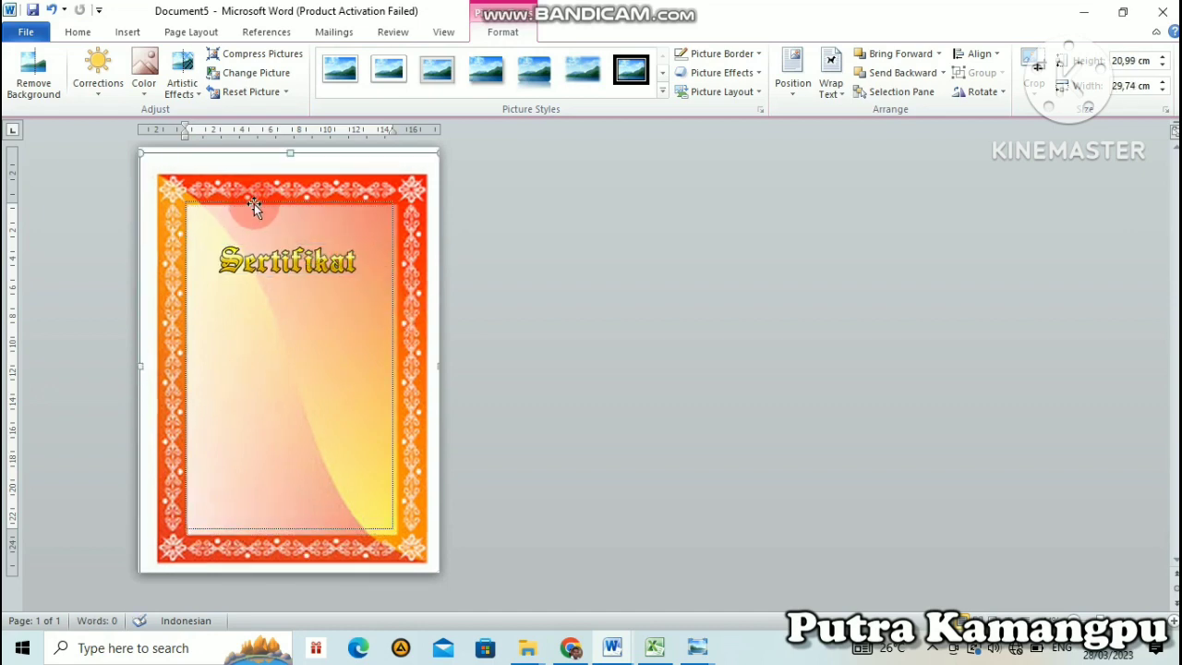
left_click_drag(255, 208, 255, 204)
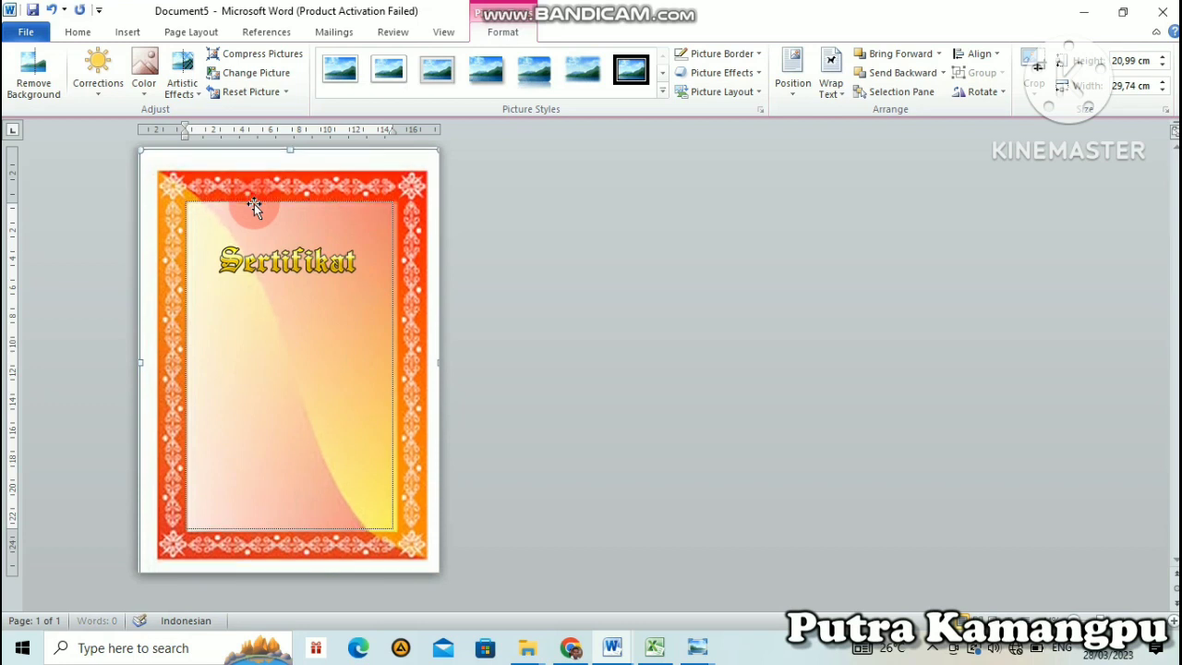
left_click(288, 265)
left_click_drag(286, 269, 289, 279)
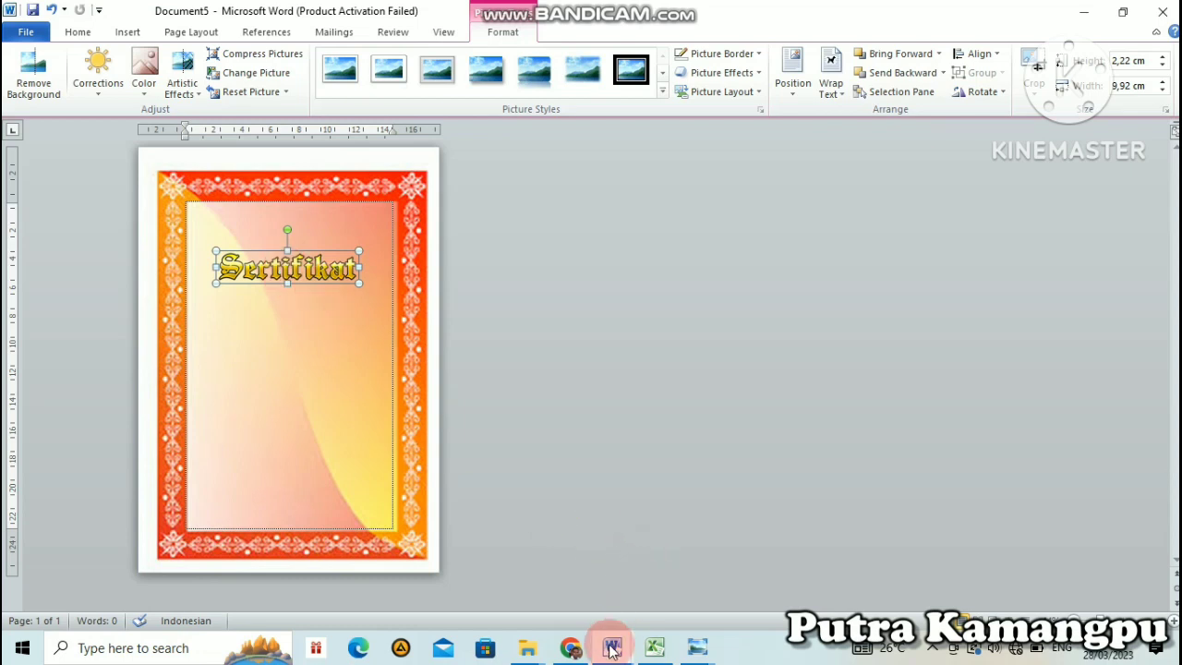
Step: Bring the finished sertifikat document to the front and enlarge its view
mouse_move(611, 650)
left_click(829, 591)
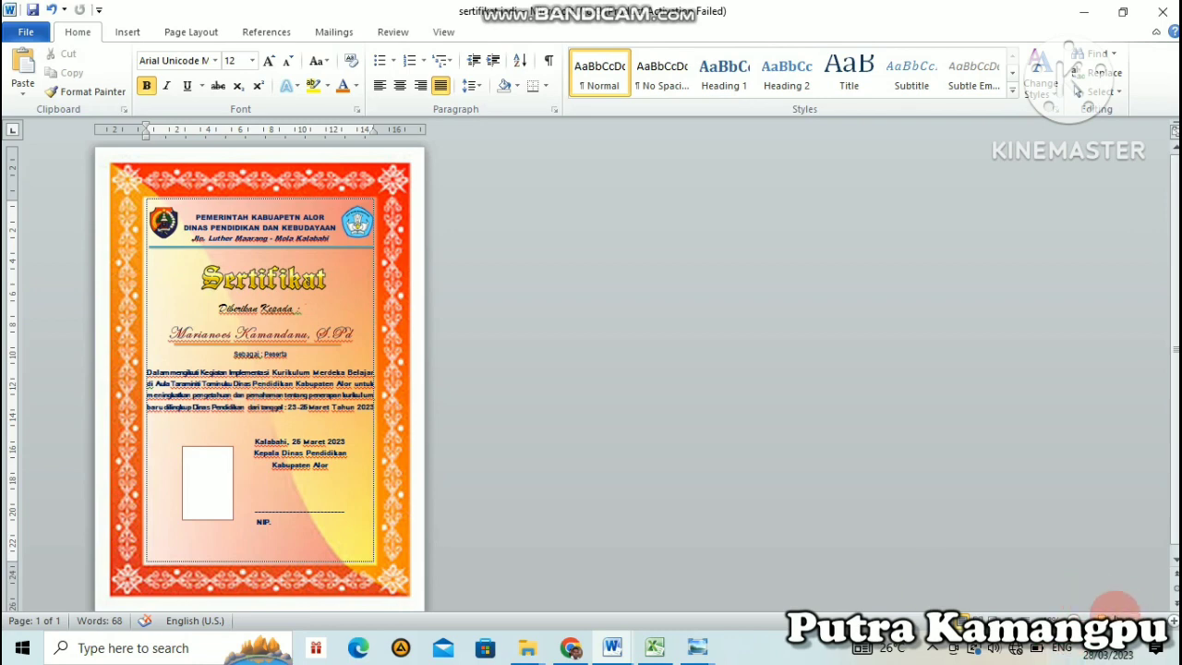
left_click(1115, 609)
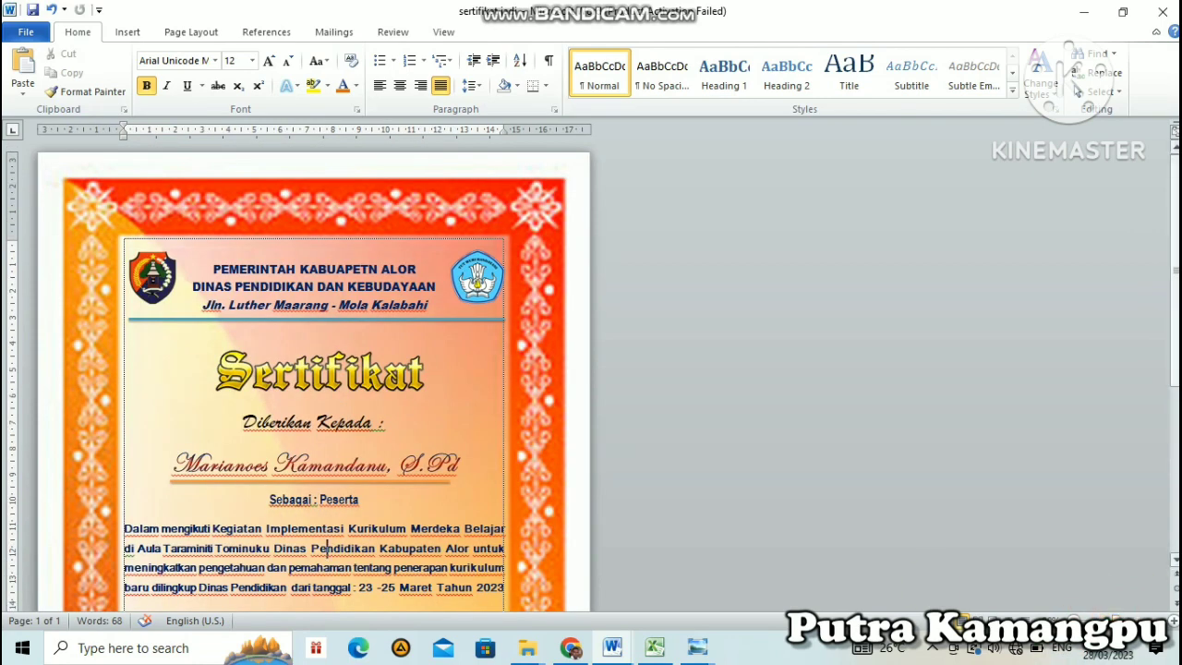
scroll(314, 369, "down", 5)
scroll(314, 369, "up", 3)
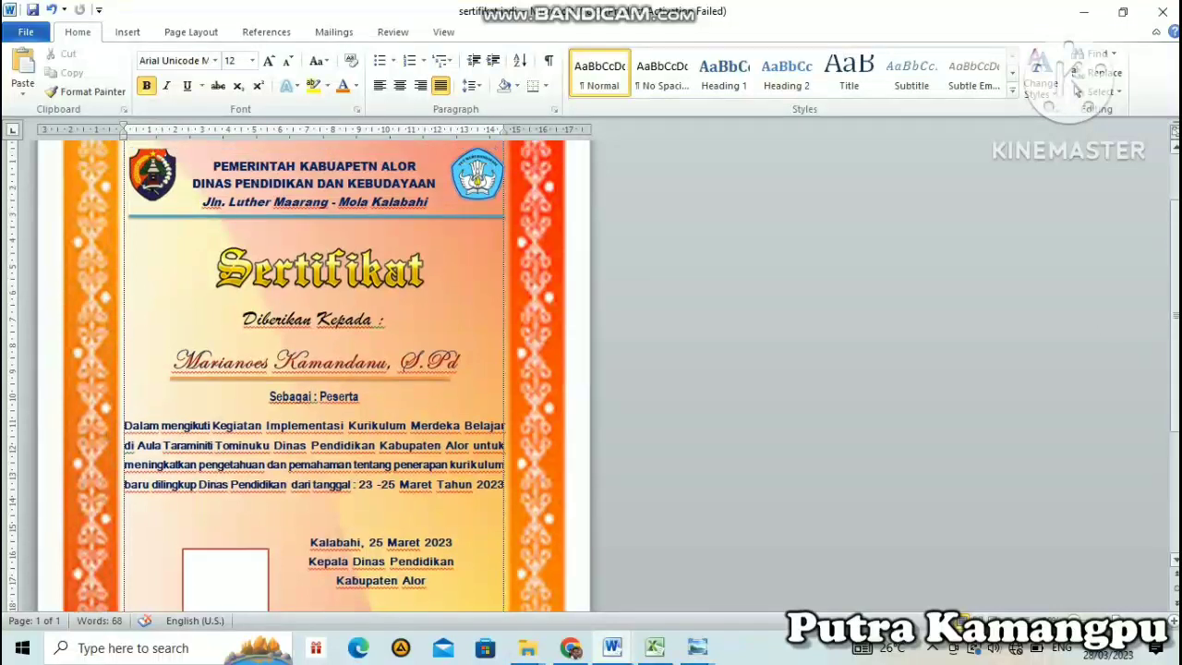
scroll(928, 329, "up", 1)
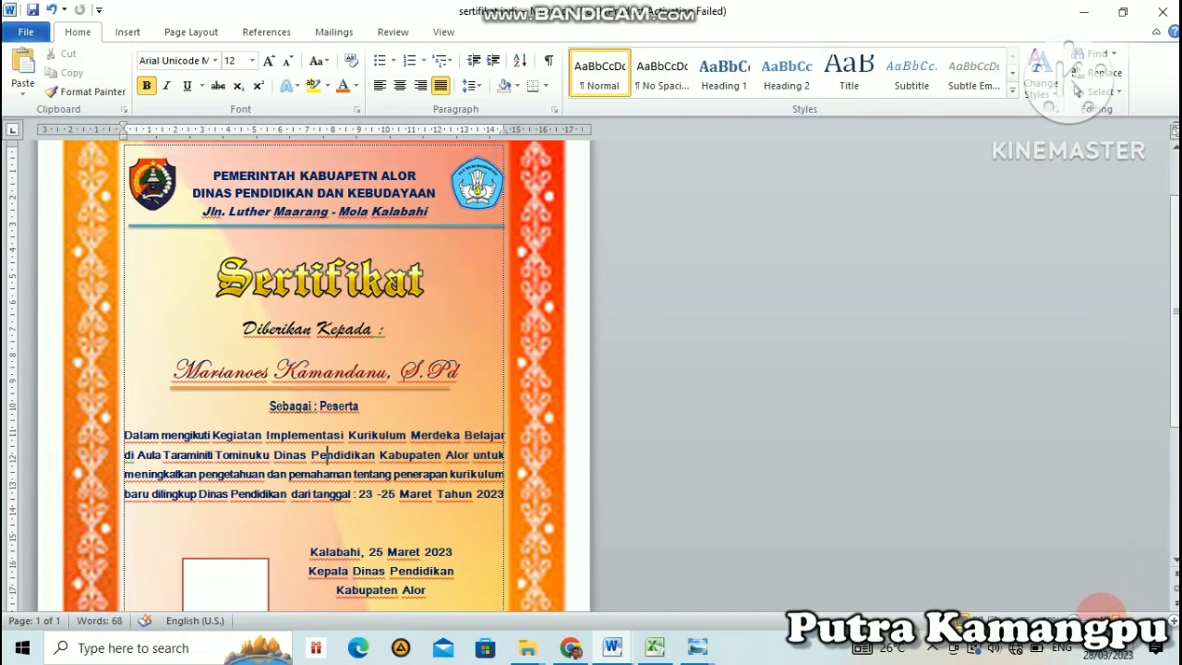
Step: Zoom out to the full page and select the certificate content from the header down
left_click_drag(1103, 609, 1094, 609)
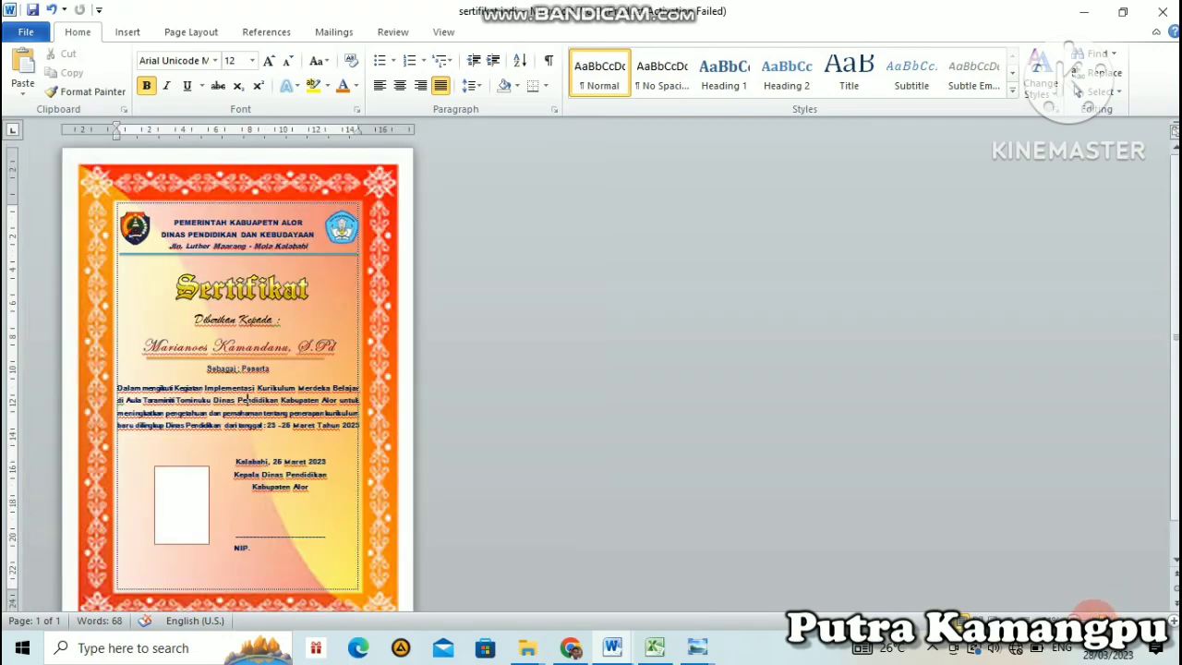
left_click(1094, 611)
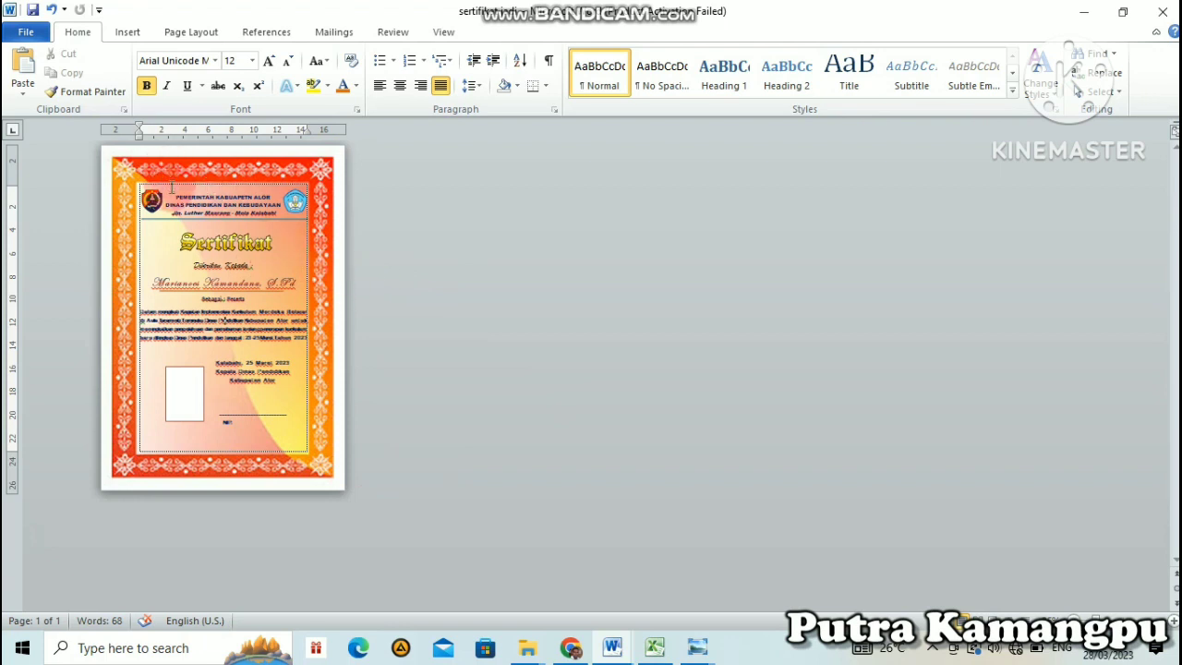
mouse_move(173, 194)
left_mouse_down()
mouse_move(291, 286)
mouse_move(259, 423)
left_mouse_up()
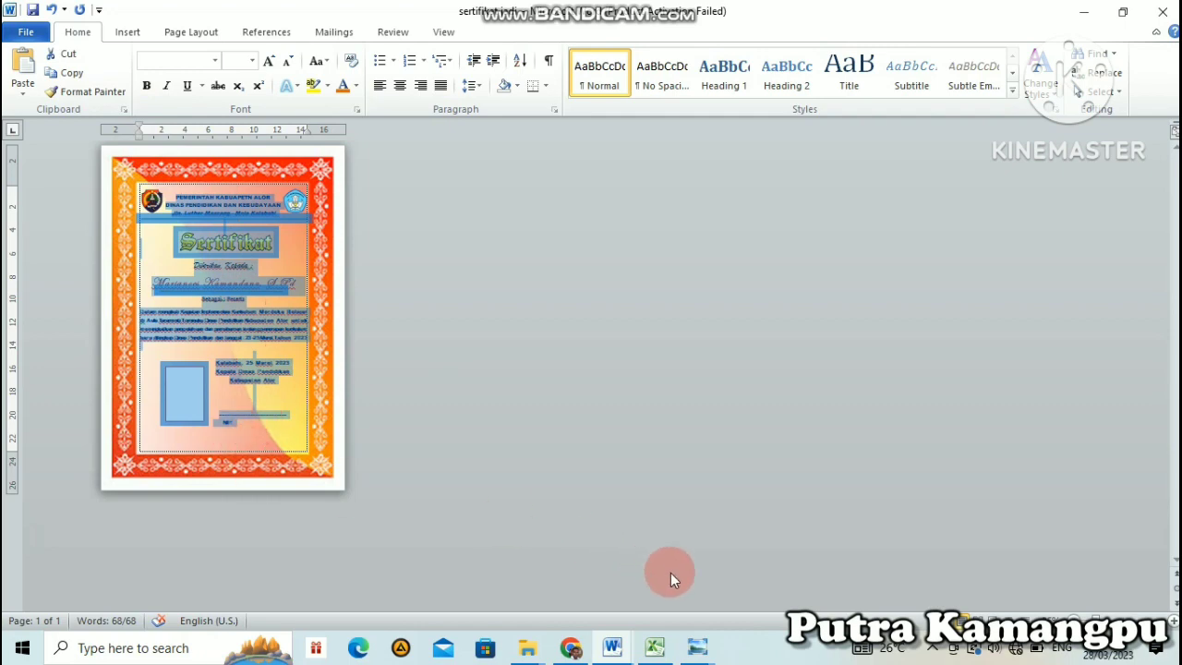
Step: In Document5, replace the title picture with the centred pasted certificate text and move the orange border up behind it
mouse_move(612, 647)
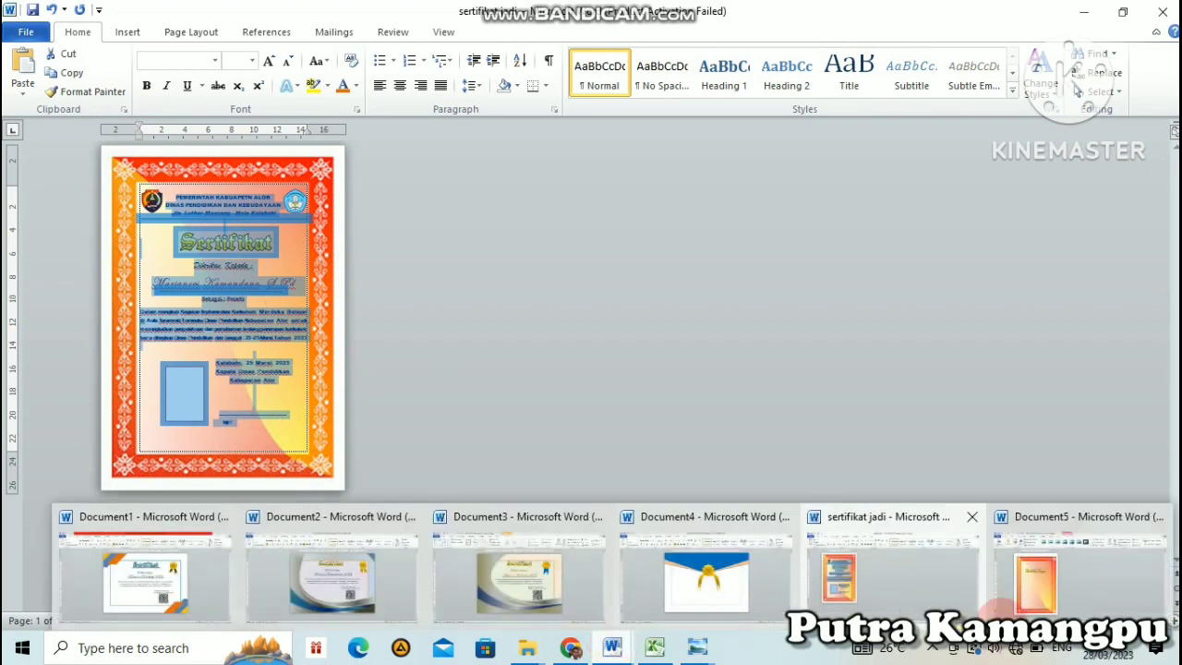
left_click(1052, 586)
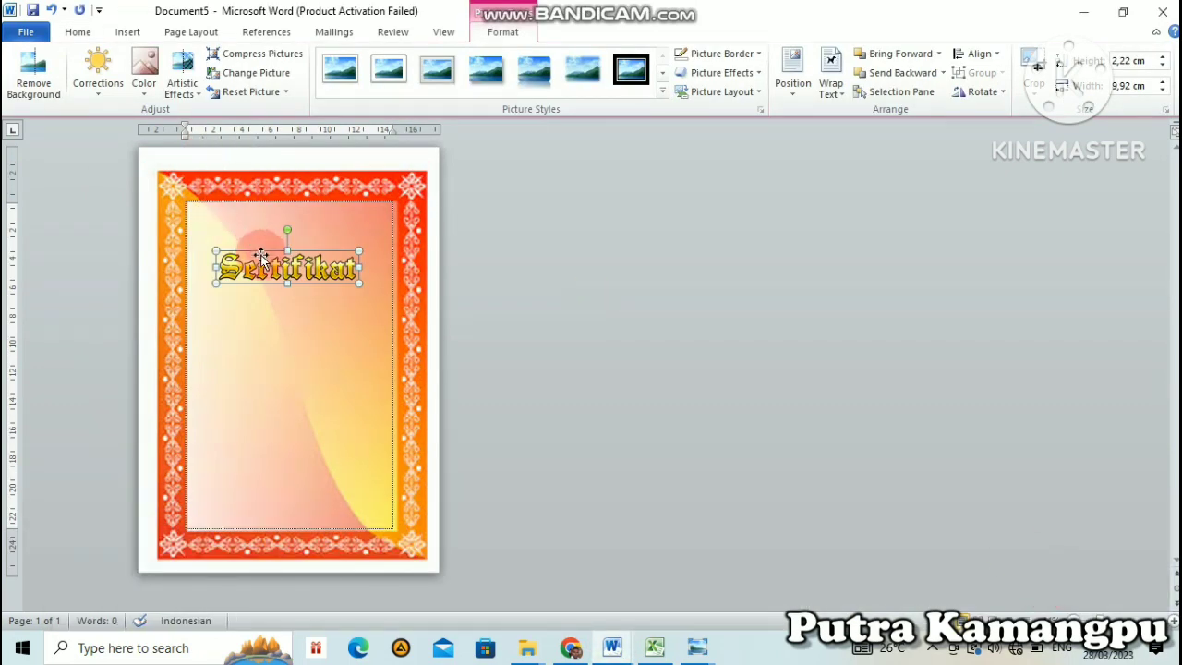
key("Delete")
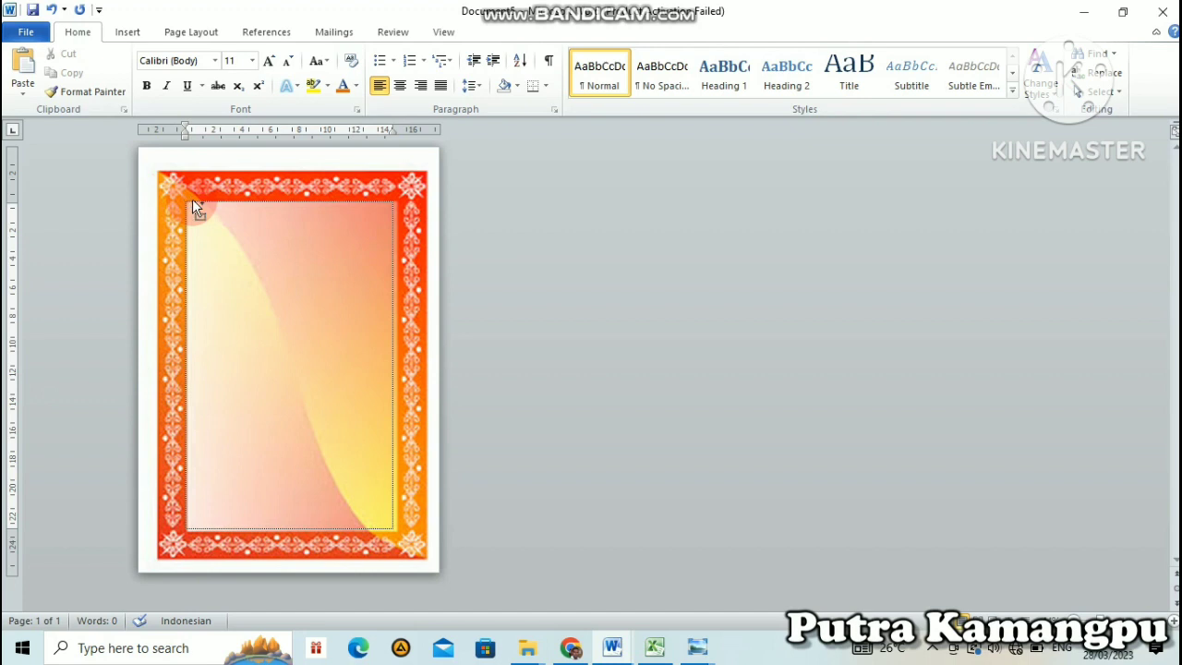
key("ctrl+e")
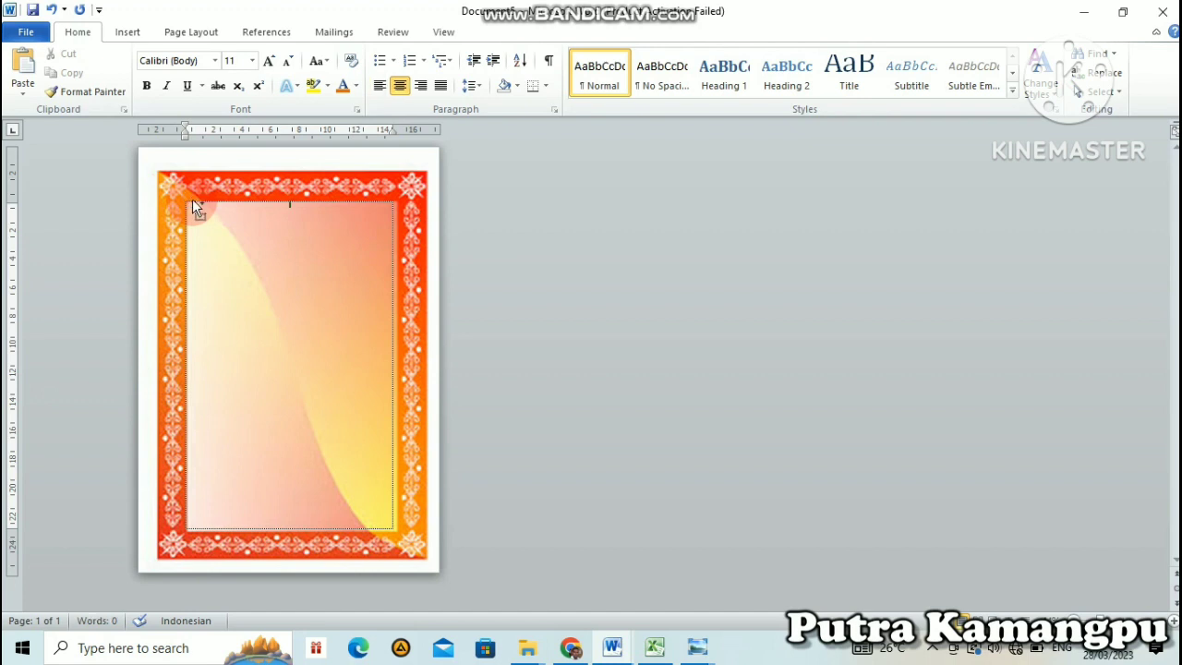
key("ctrl+v")
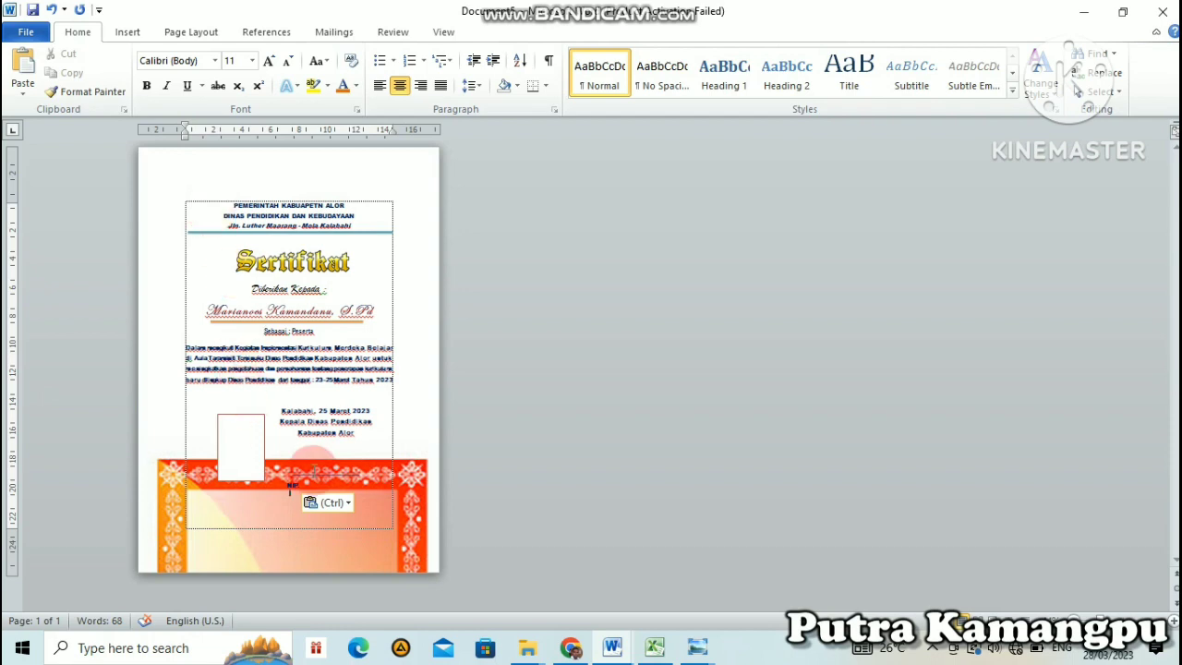
left_click(344, 476)
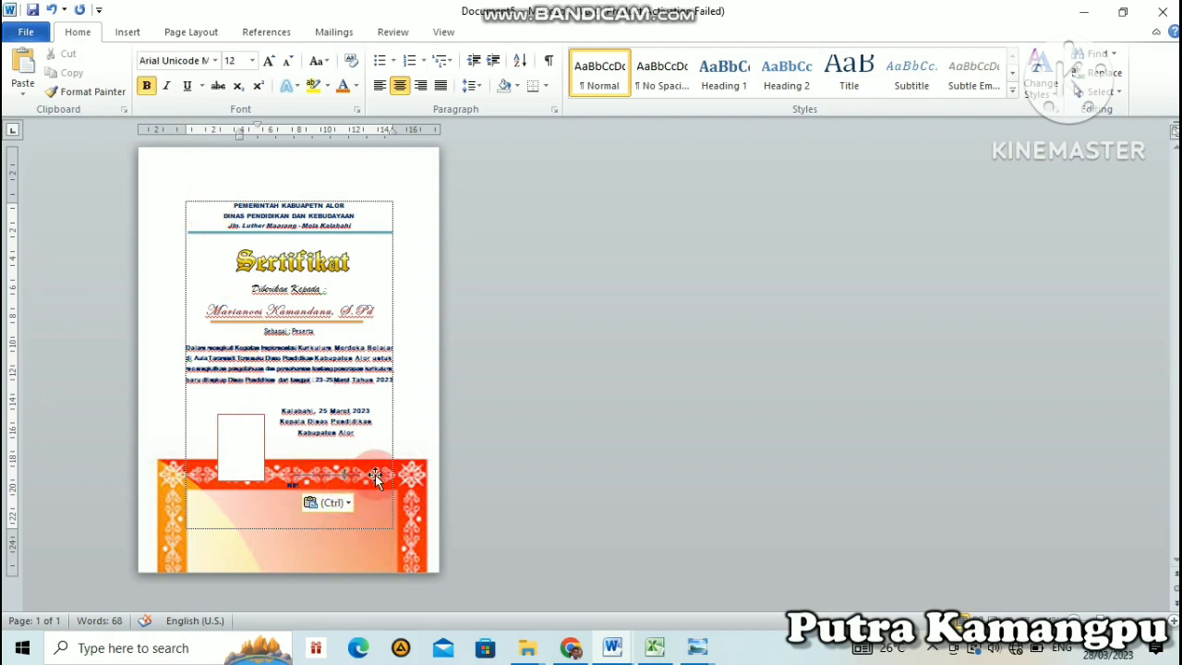
mouse_move(387, 473)
left_mouse_down()
mouse_move(375, 162)
mouse_move(386, 187)
left_mouse_up()
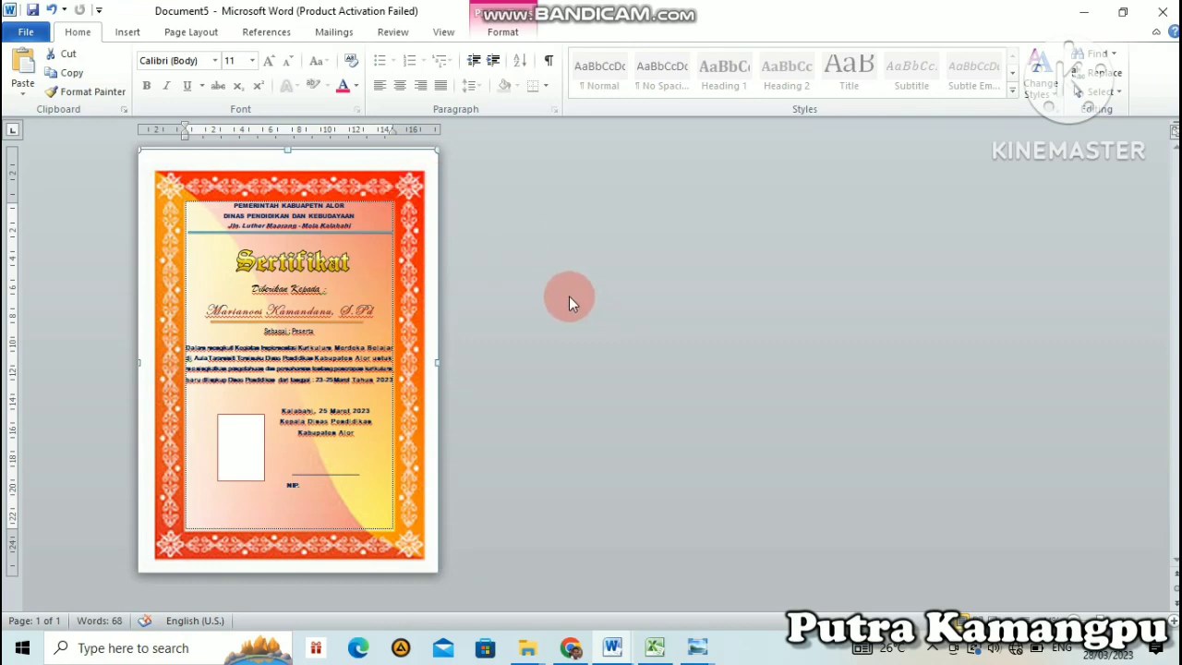
Step: Nudge the border image up, then select the left header logo in sertifikat jadi
key("Up")
key("Up")
key("Up")
key("Up")
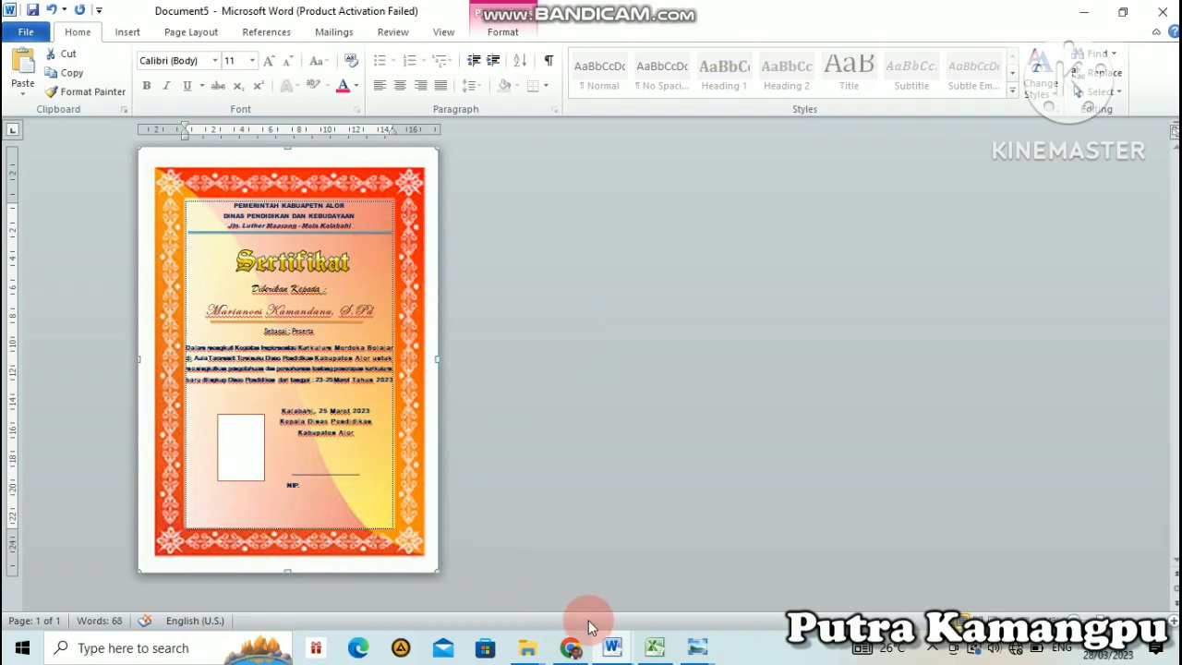
mouse_move(625, 650)
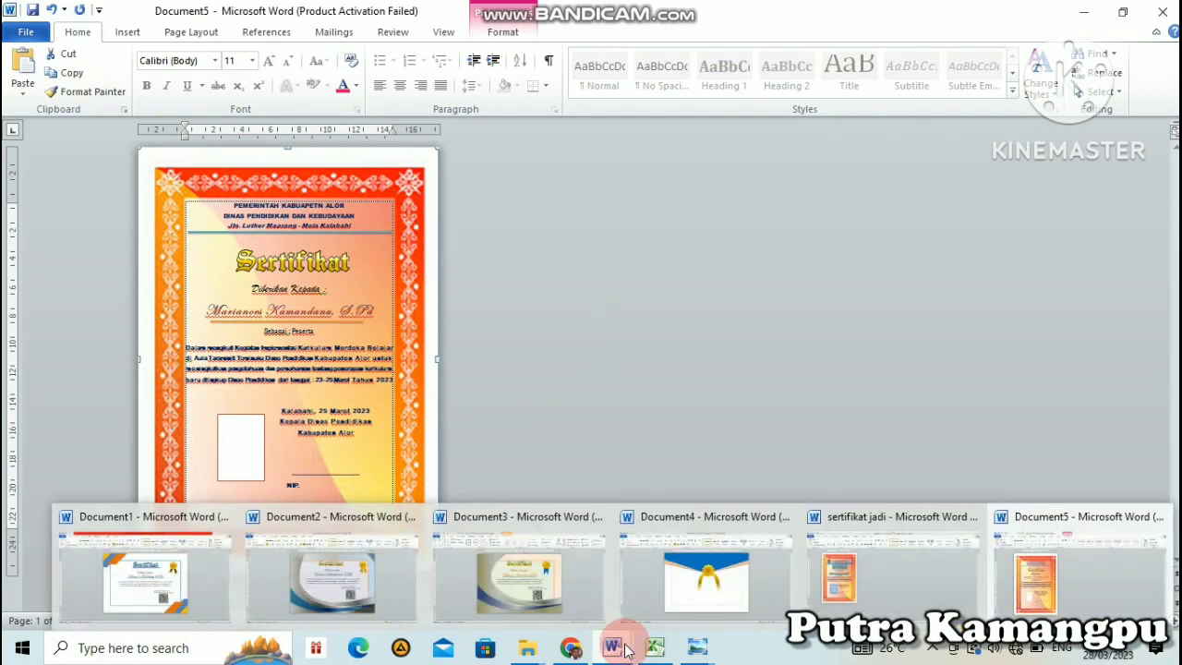
left_click(869, 577)
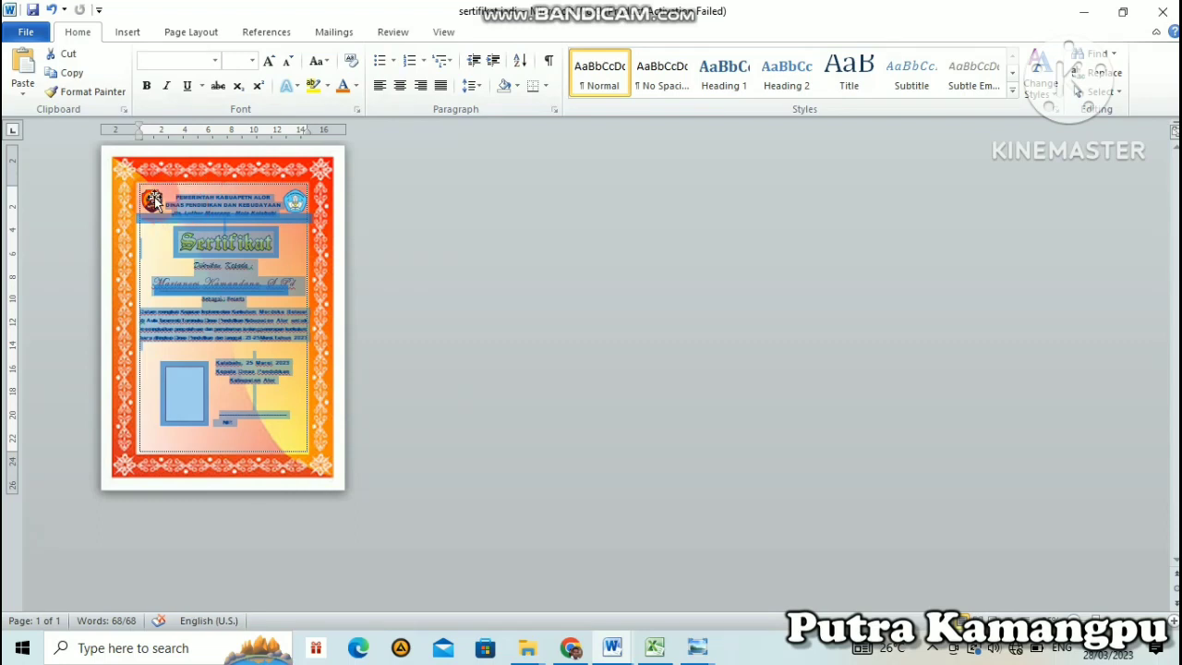
left_click(152, 199)
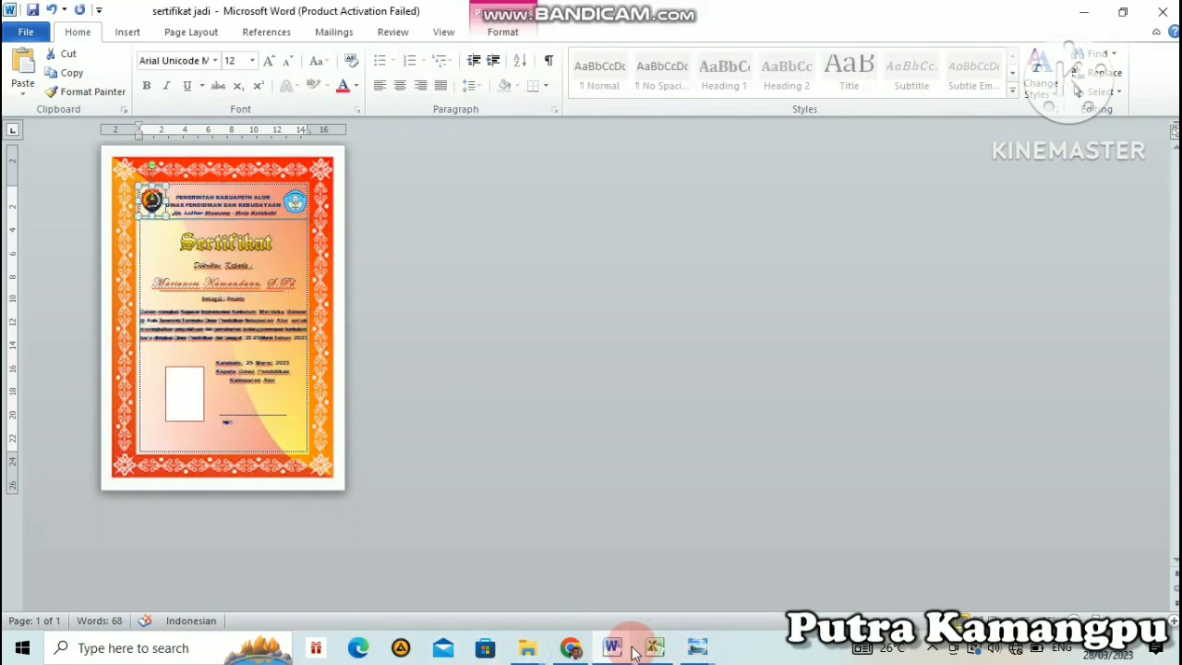
Step: Return to Document5 with the insertion point at the header's top-left
mouse_move(612, 646)
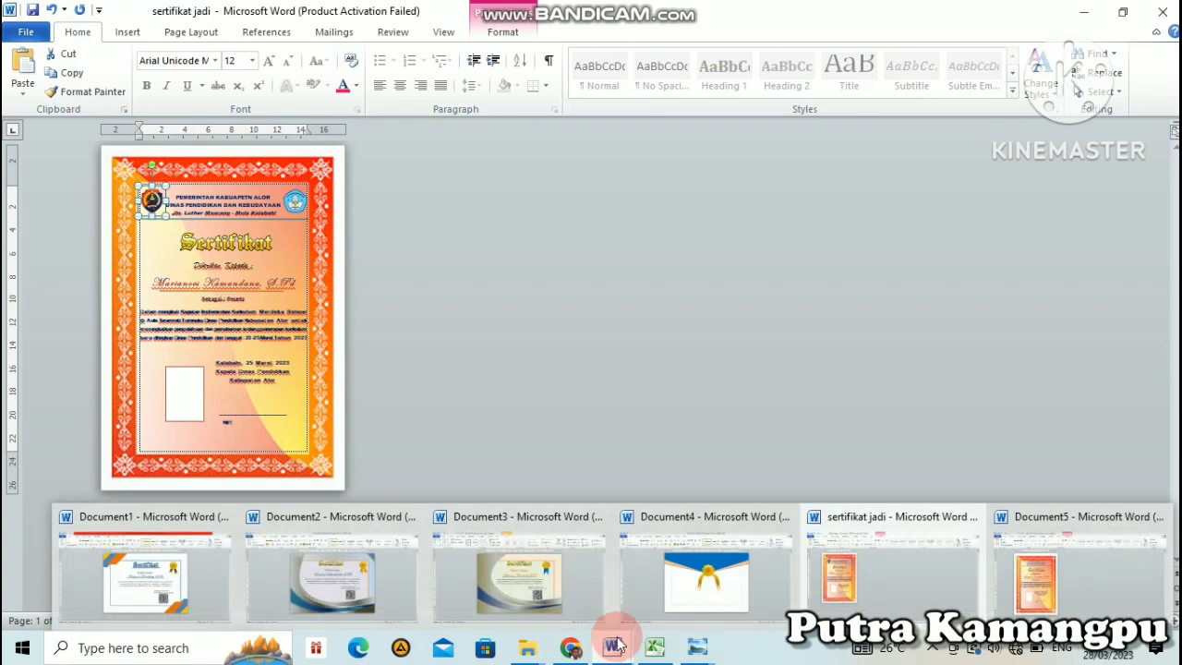
left_click(1025, 596)
left_click(173, 172)
Step: Paste the first logo at the left end of the certificate header
left_click(192, 216)
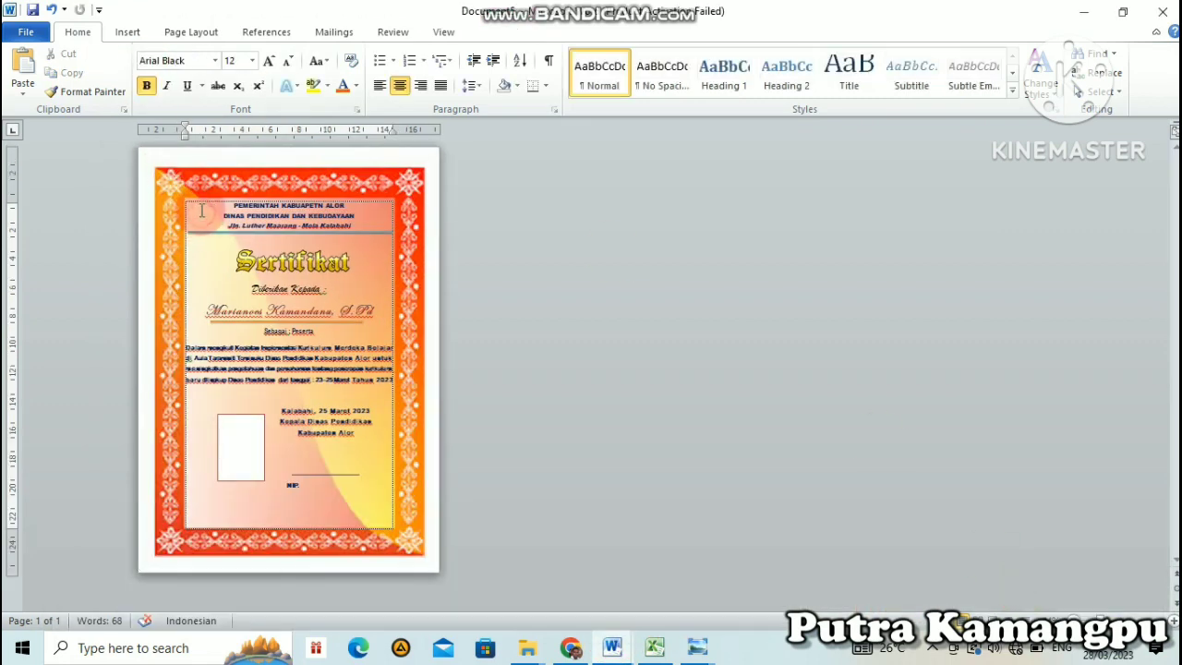
key("ctrl+v")
left_click_drag(201, 212, 200, 219)
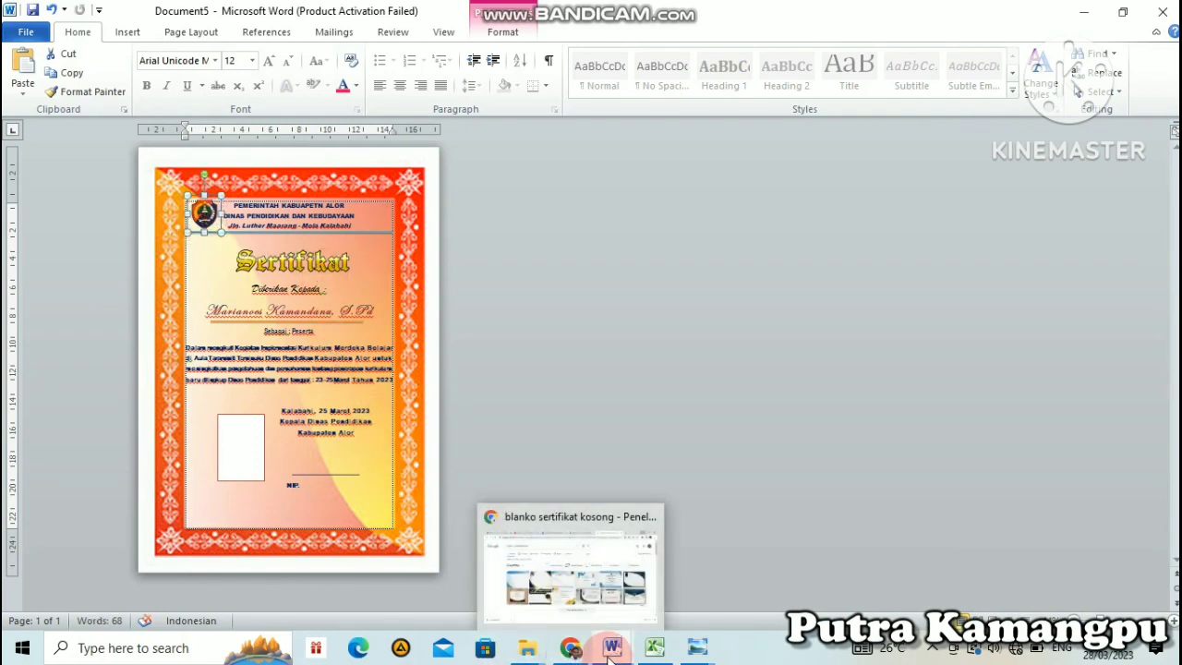
Step: Bring in the second logo from sertifikat jadi and align it at the header's right end
mouse_move(610, 653)
left_click(878, 564)
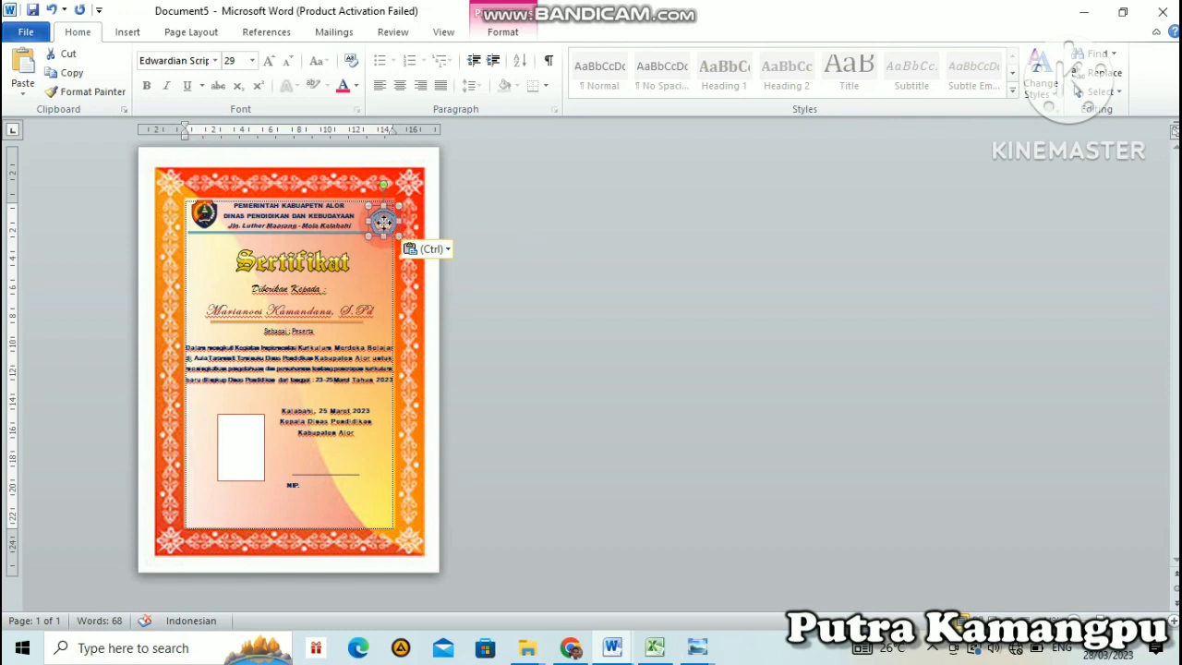
left_click_drag(383, 222, 379, 218)
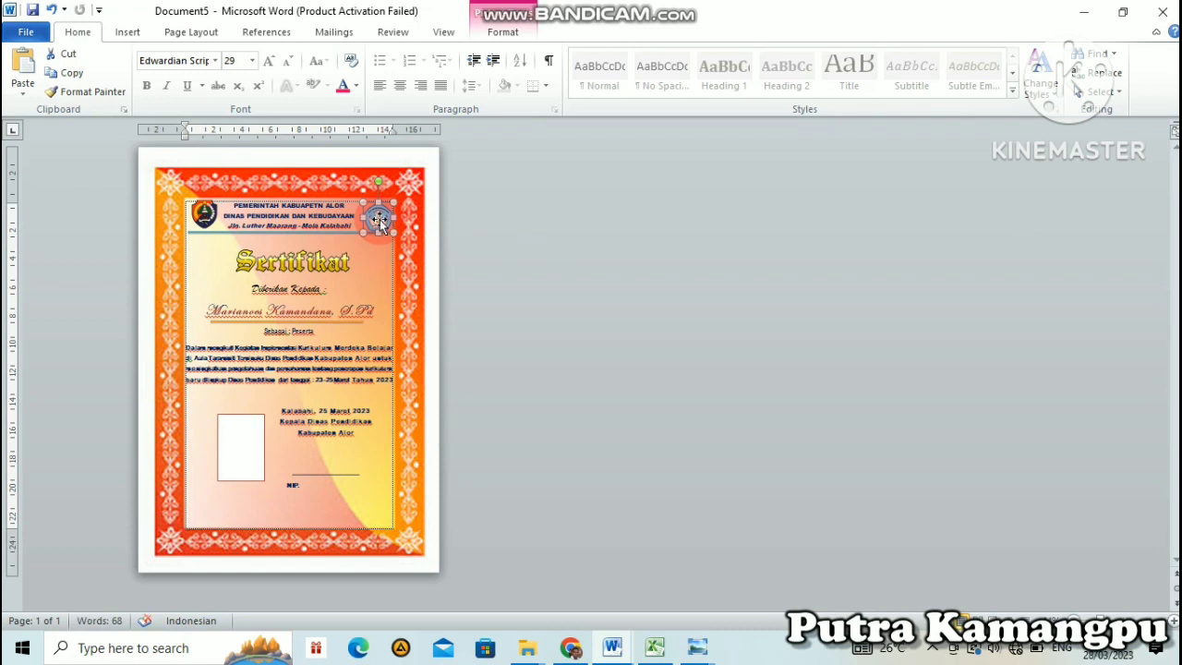
key("ctrl+z")
left_click_drag(384, 225, 382, 221)
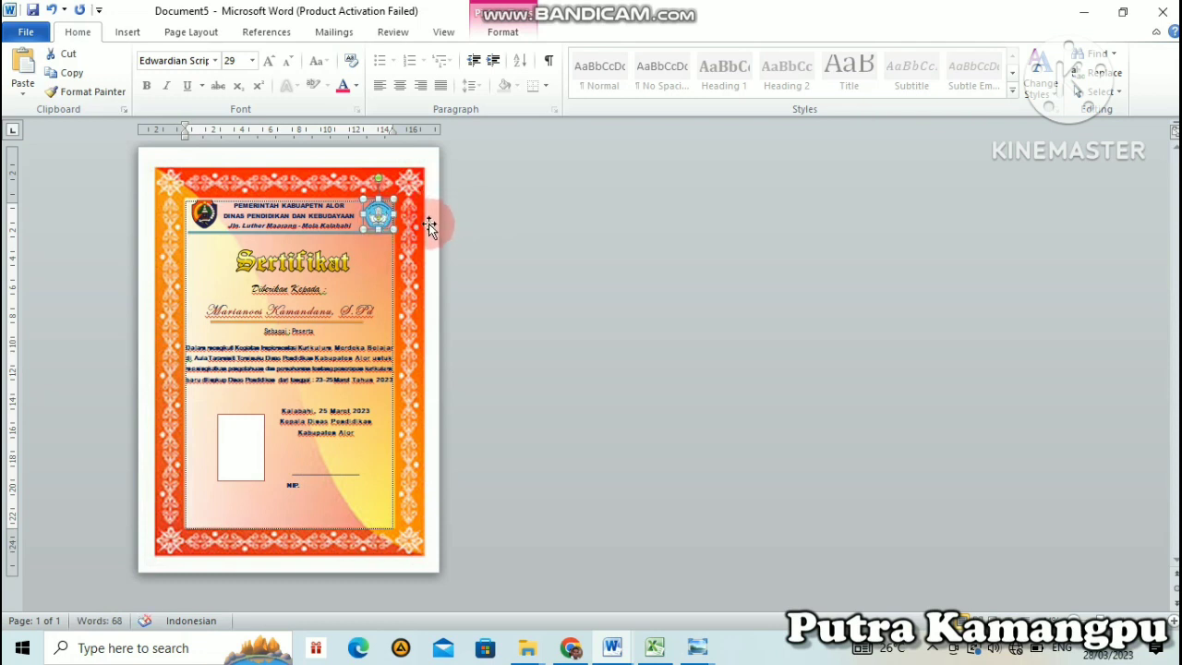
left_click(428, 224)
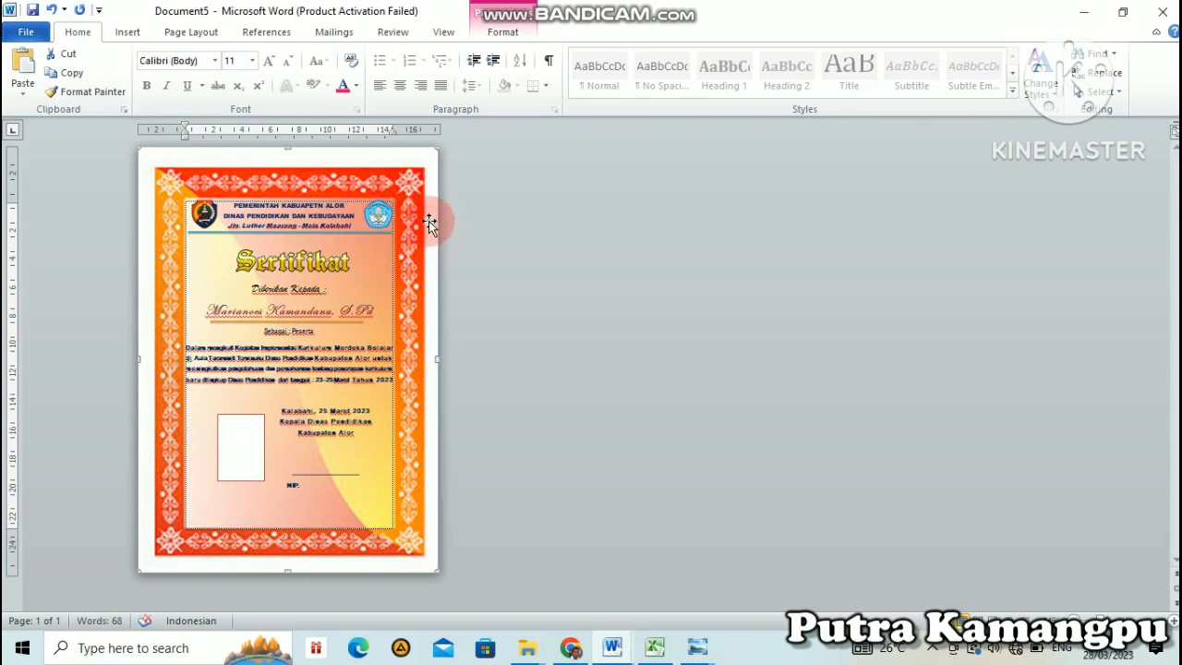
left_click(381, 220)
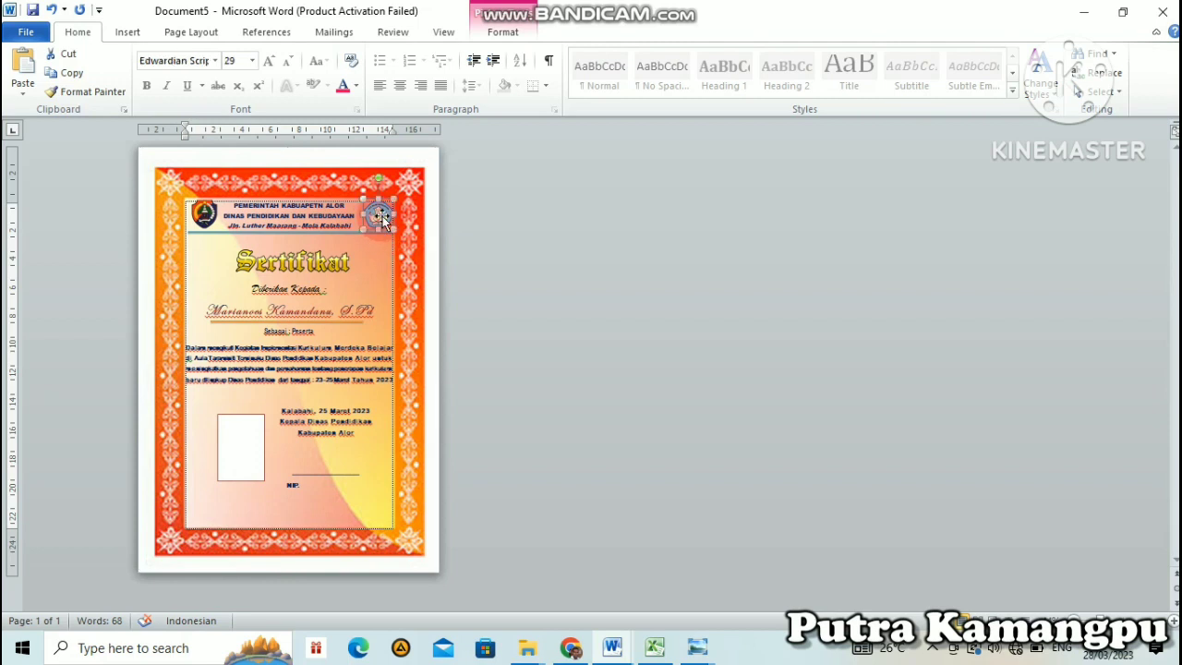
left_click_drag(383, 221, 381, 219)
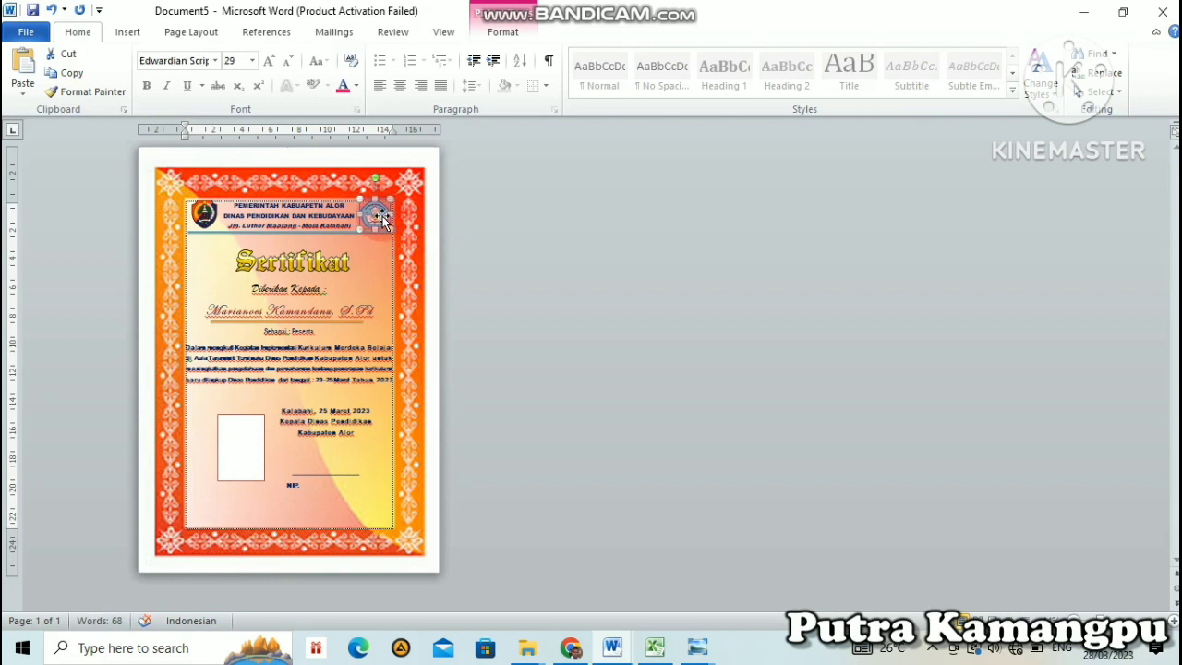
left_click(426, 242)
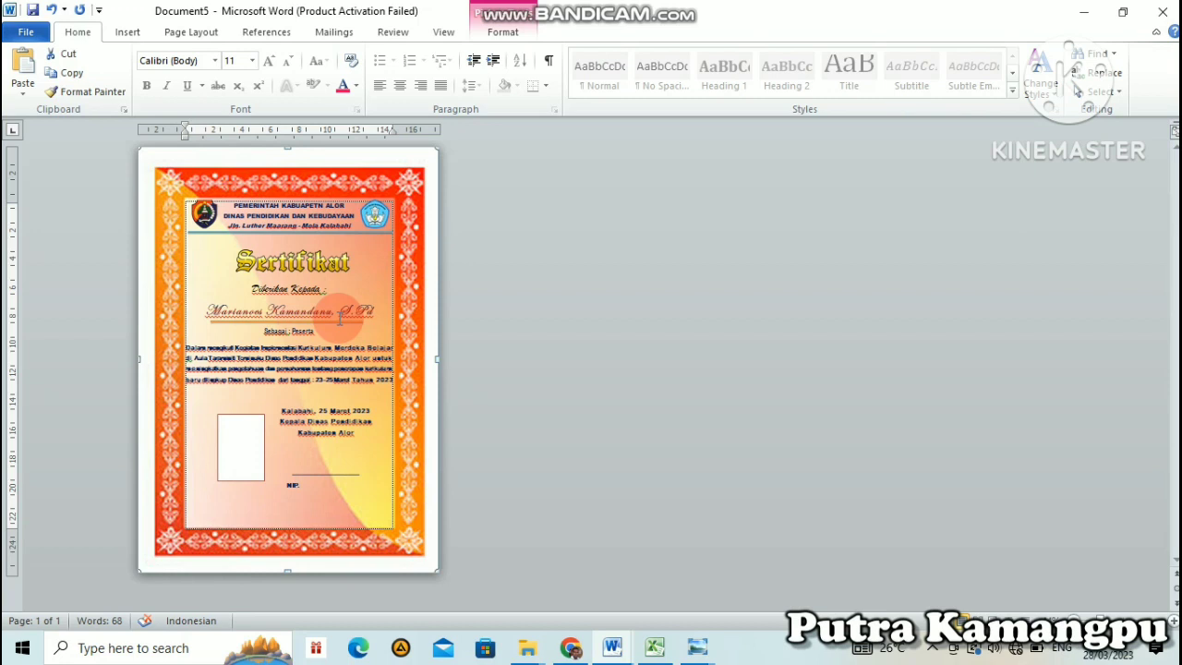
left_click(731, 88)
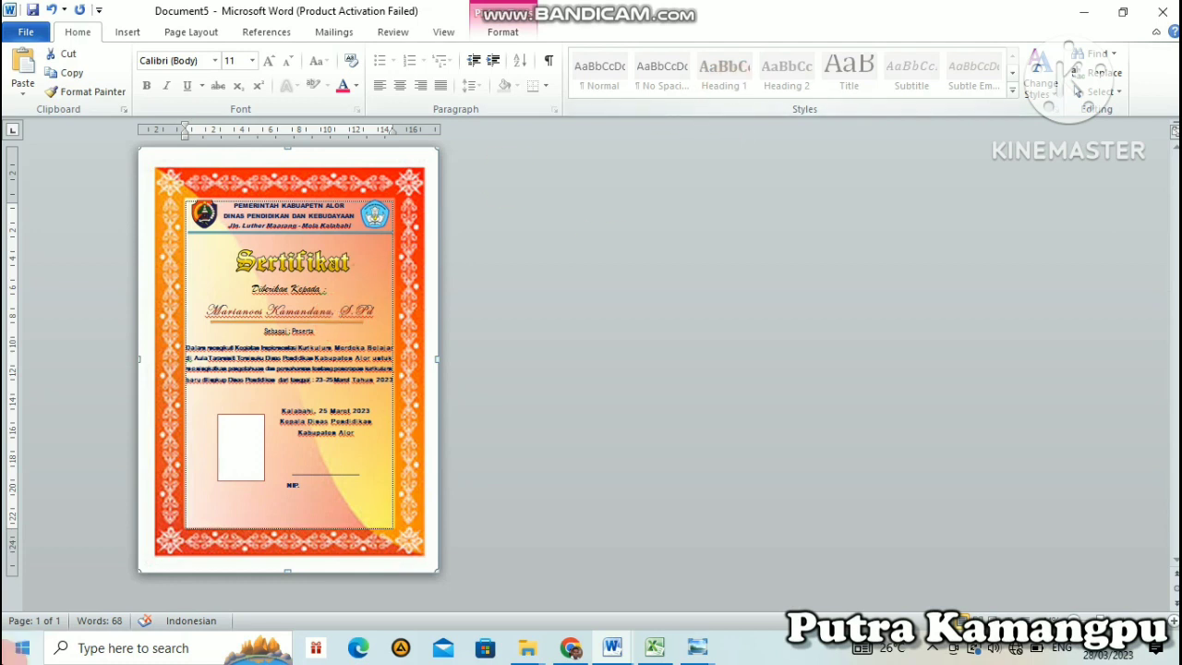